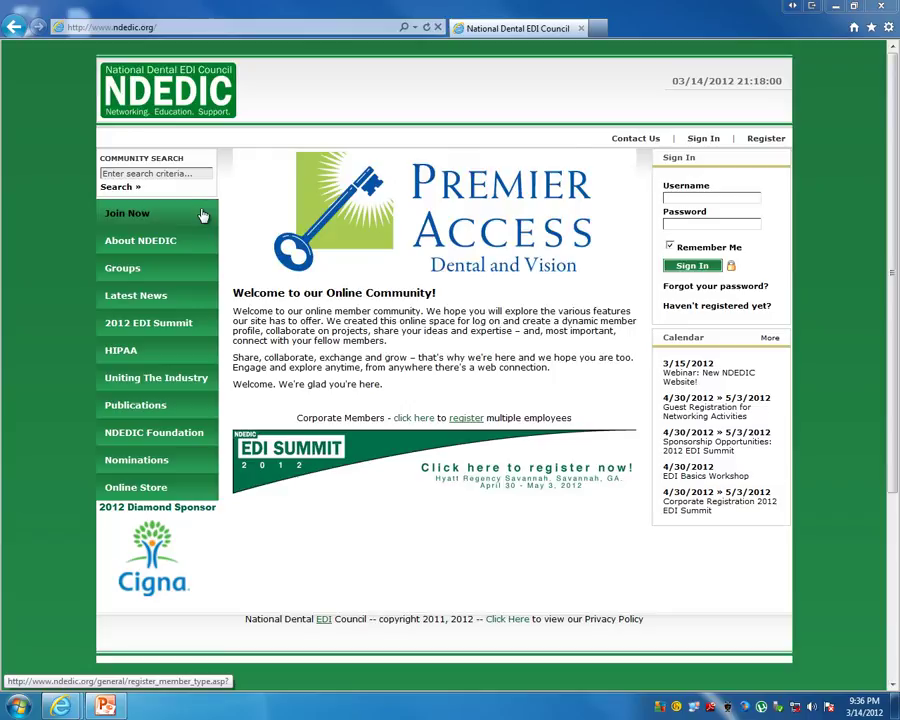
Open the Contact Us page and review the inquiry form from its name fields down to the validation code.
mouse_move(171, 248)
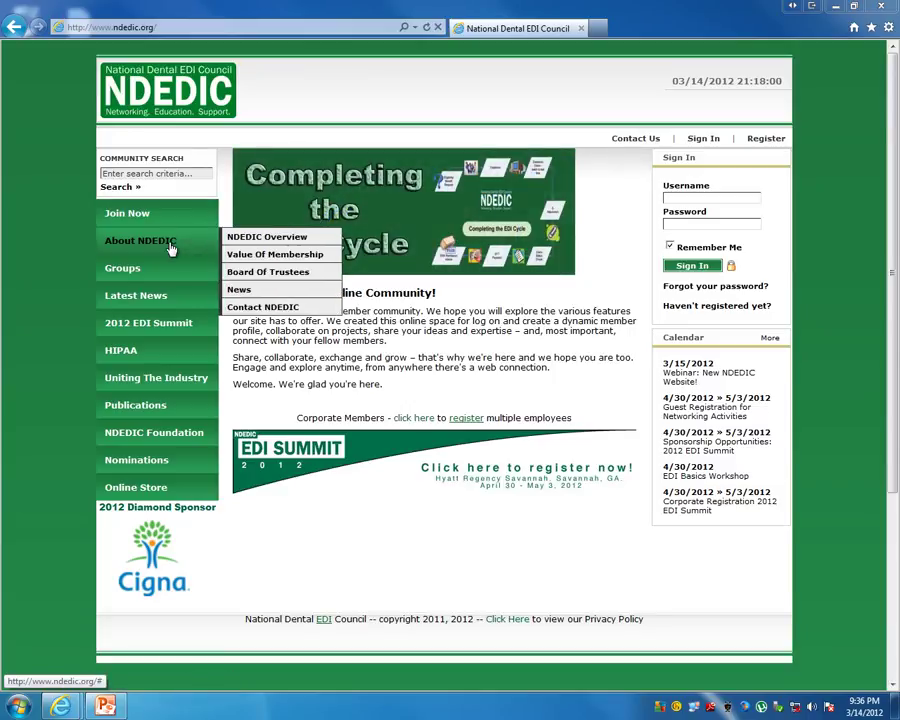
mouse_move(150, 269)
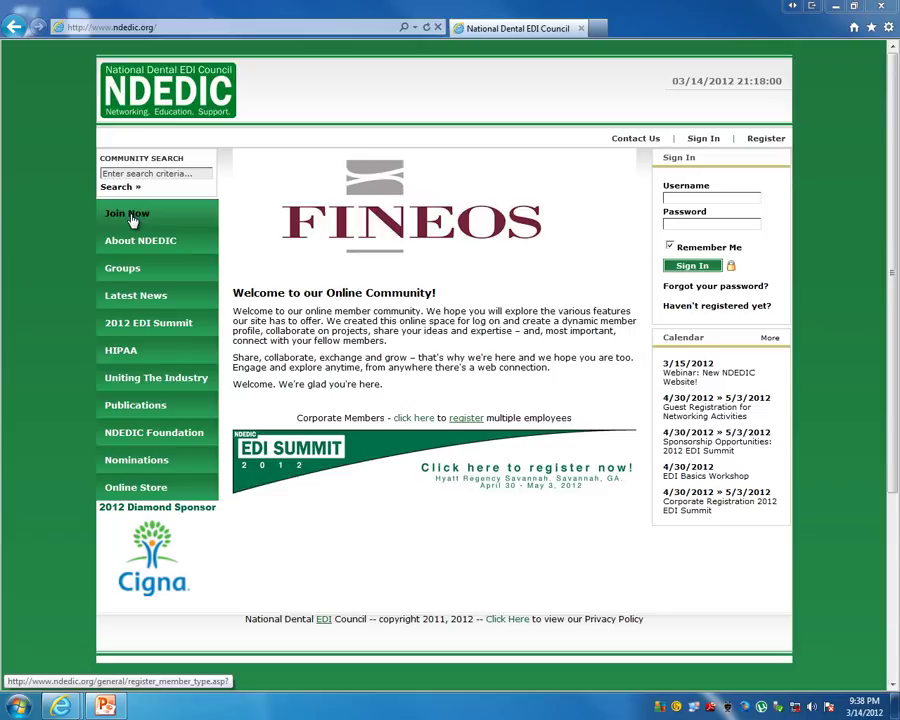
click(641, 142)
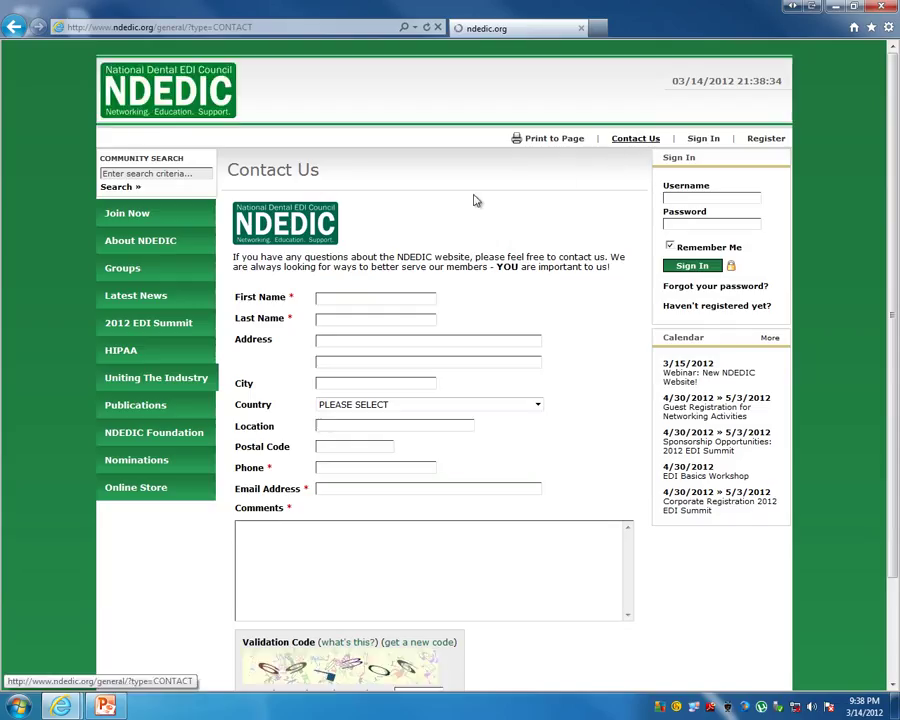
scroll(450, 288, down, 2)
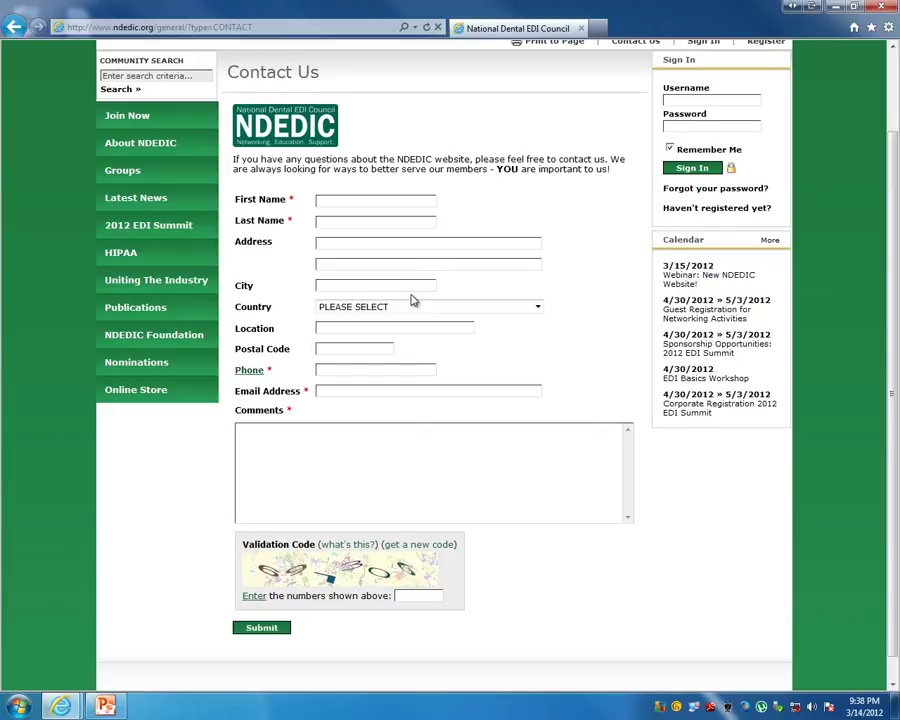
scroll(410, 298, up, 2)
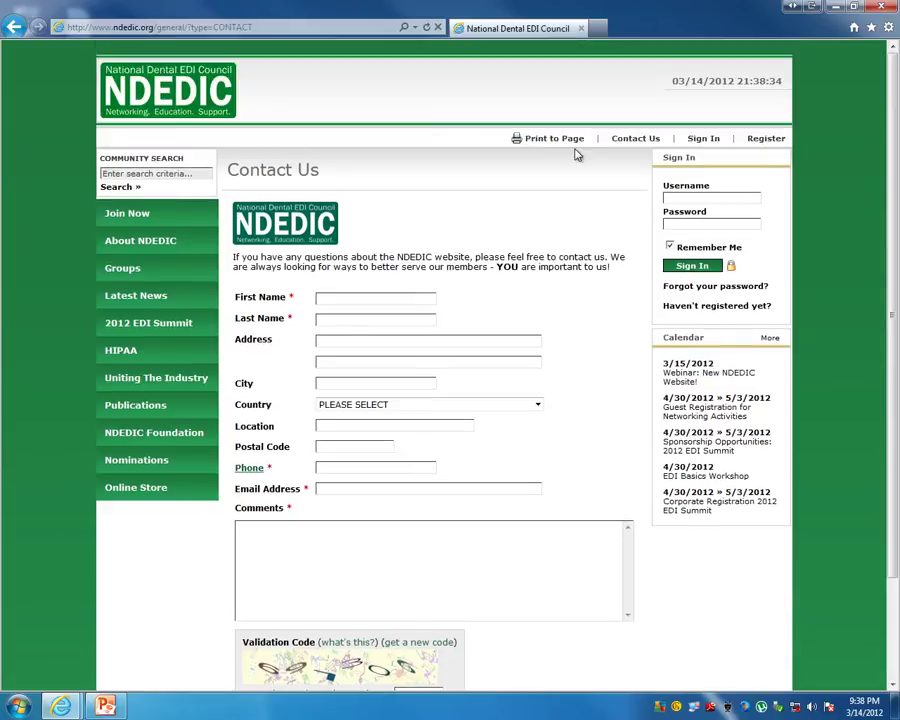
scroll(535, 224, down, 2)
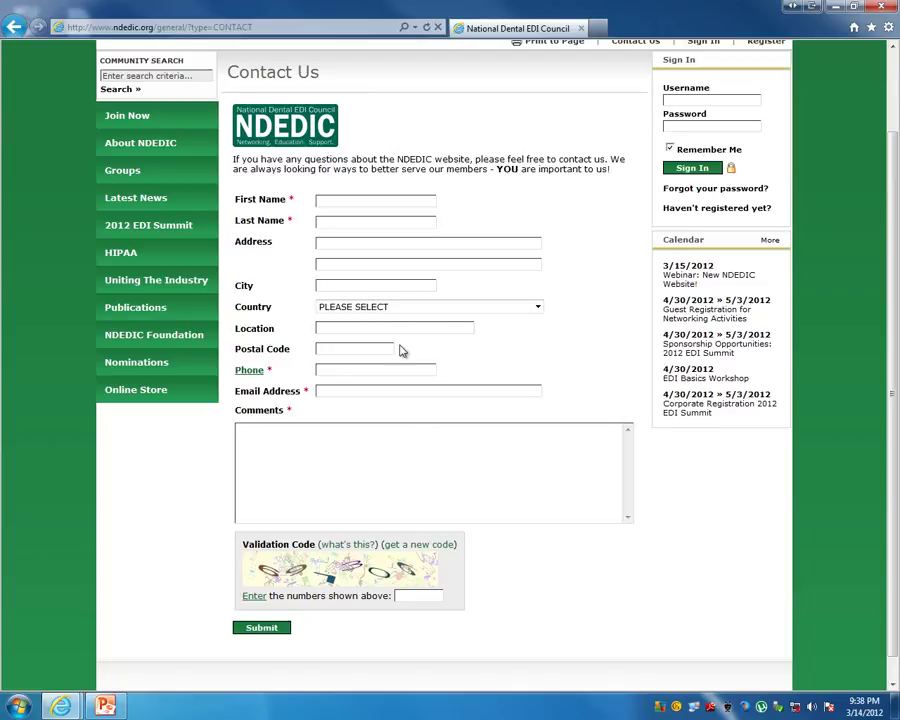
scroll(401, 350, up, 2)
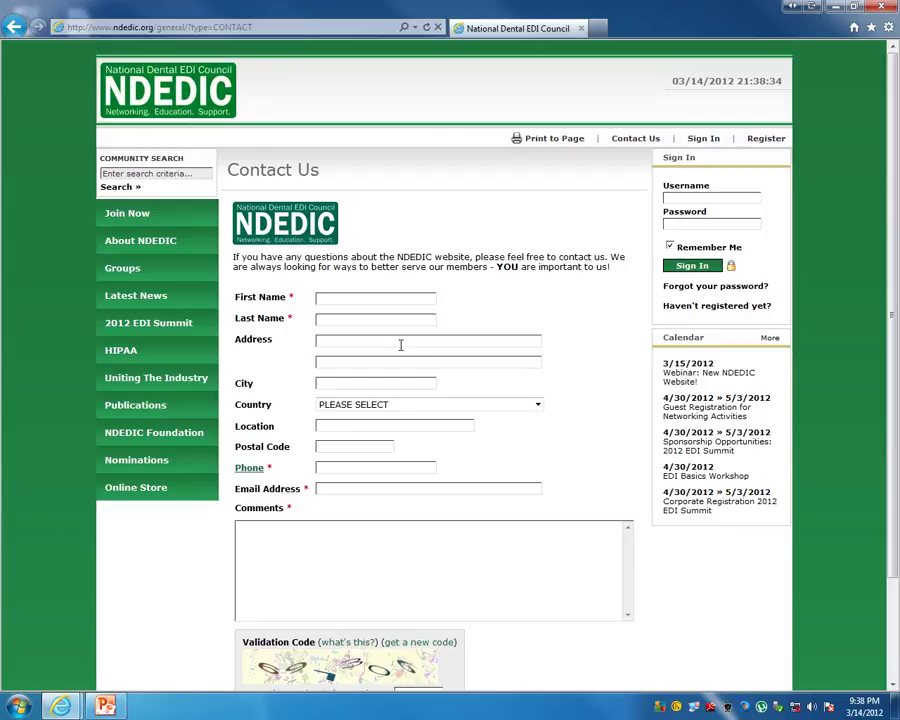
Sign in to the member site with the saved username and the account password.
click(703, 200)
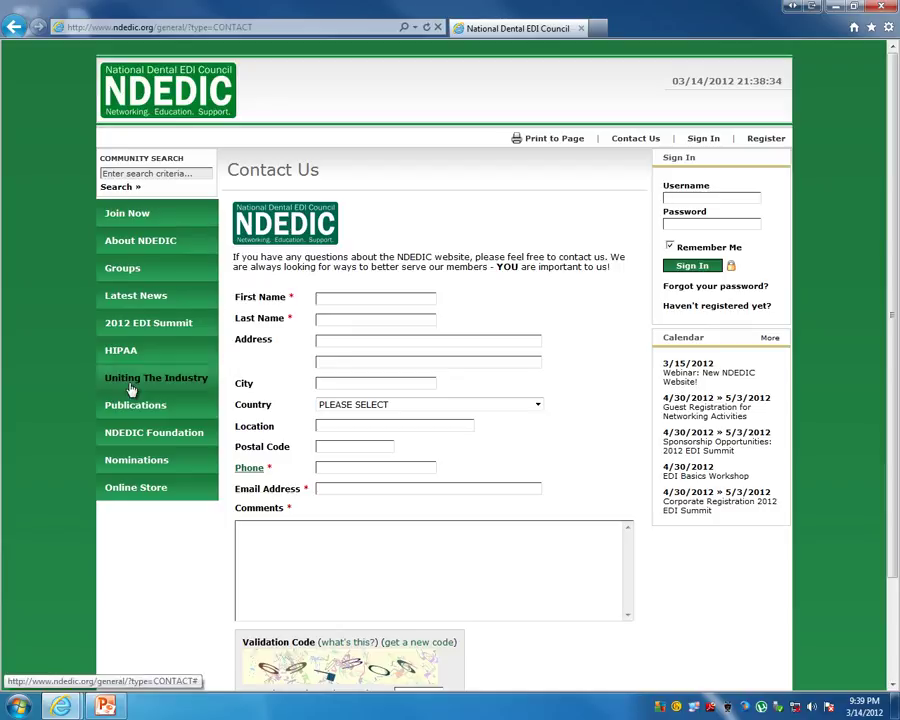
mouse_move(133, 464)
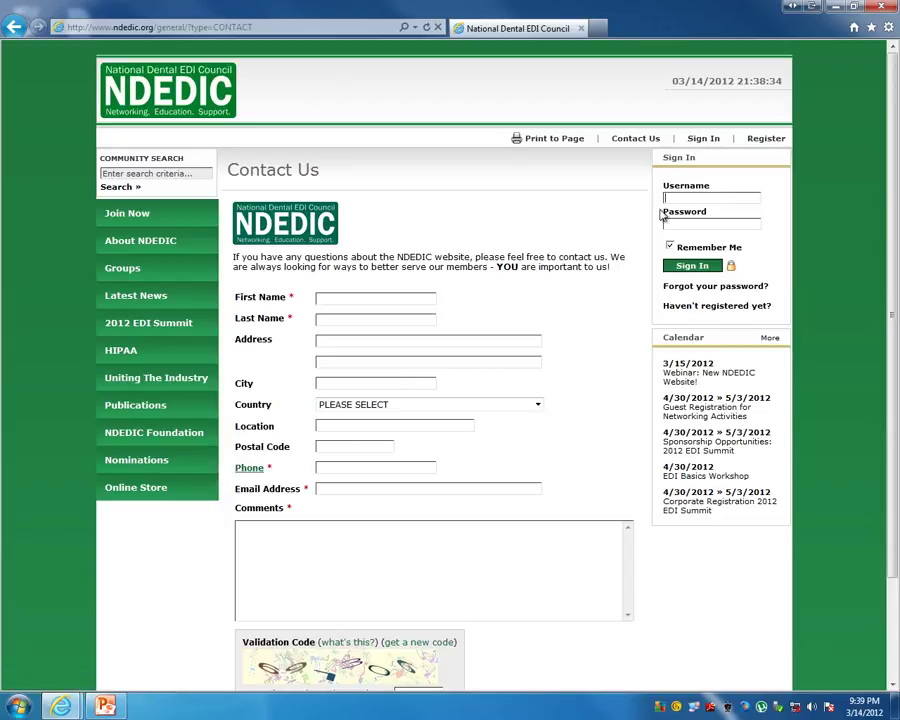
click(665, 199)
click(700, 199)
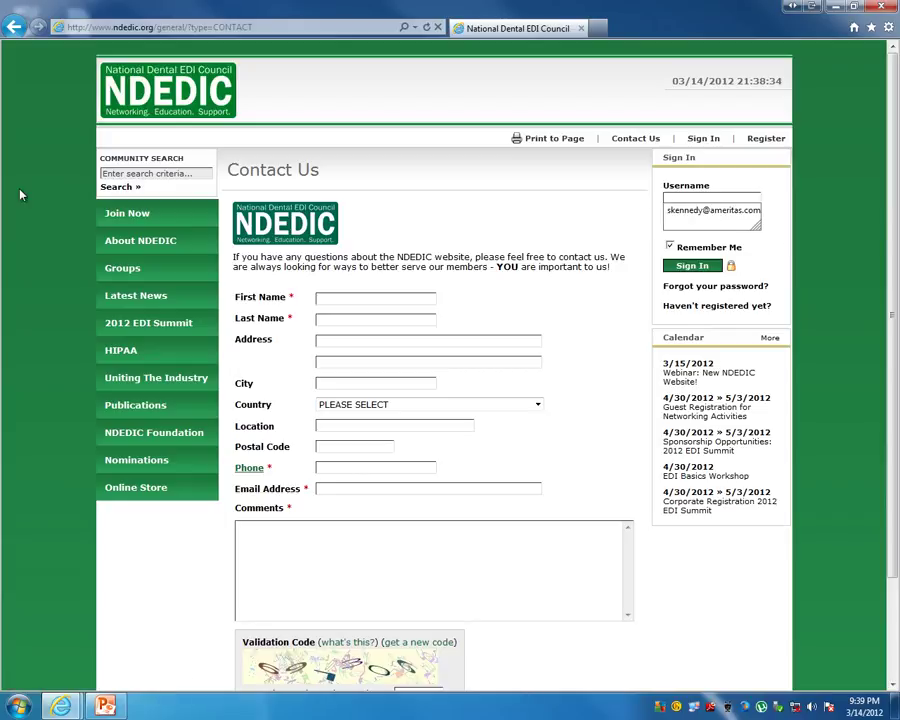
click(687, 213)
click(684, 223)
text(********)
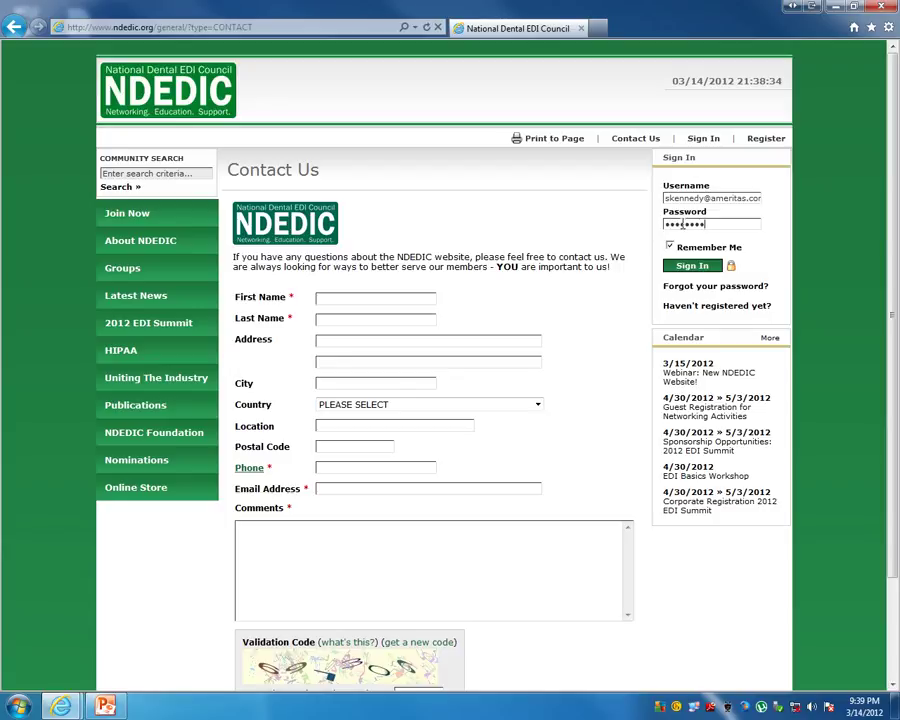
click(696, 268)
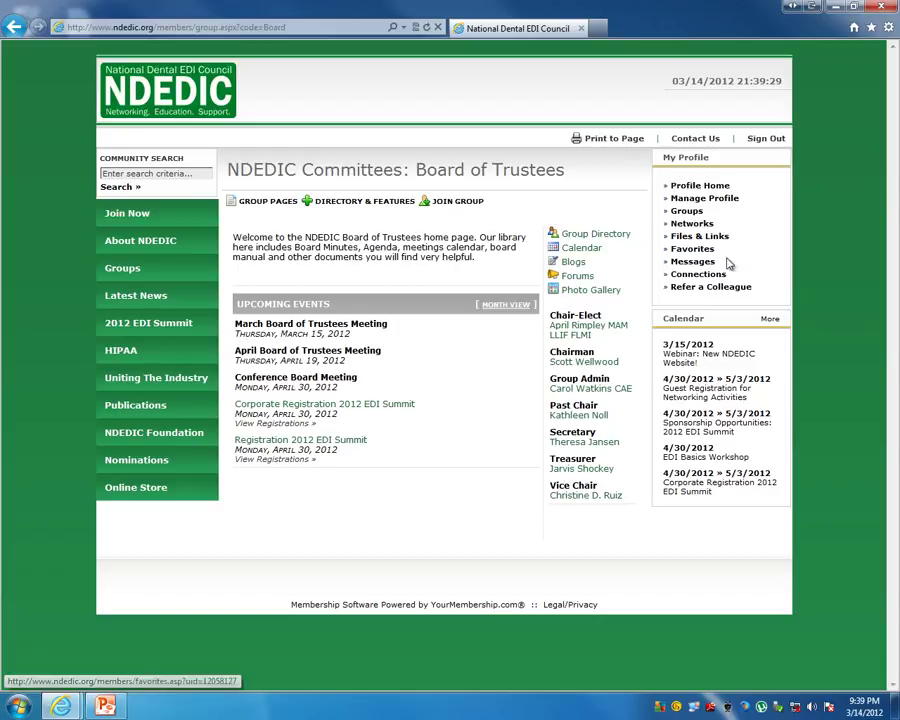
Open Profile Home from the site's home page and review the member's activity feed and wall.
click(118, 70)
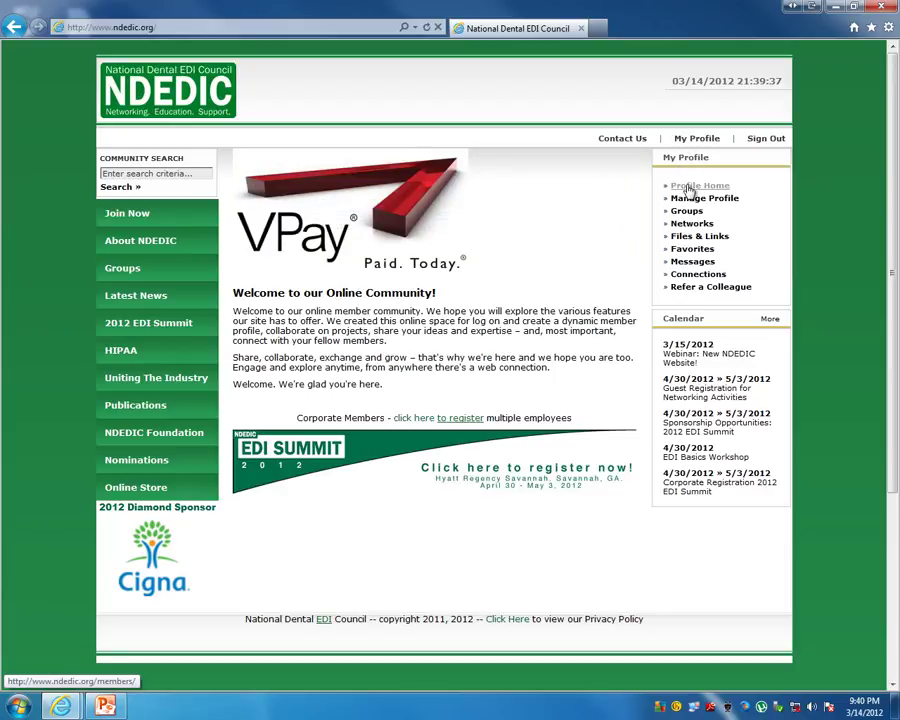
click(689, 188)
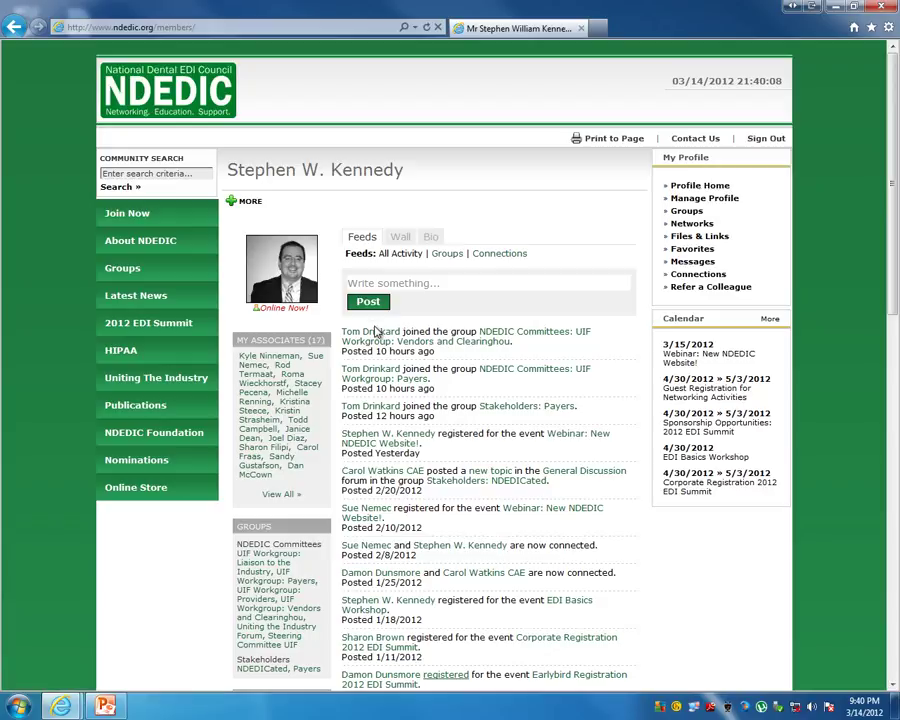
scroll(375, 333, down, 1)
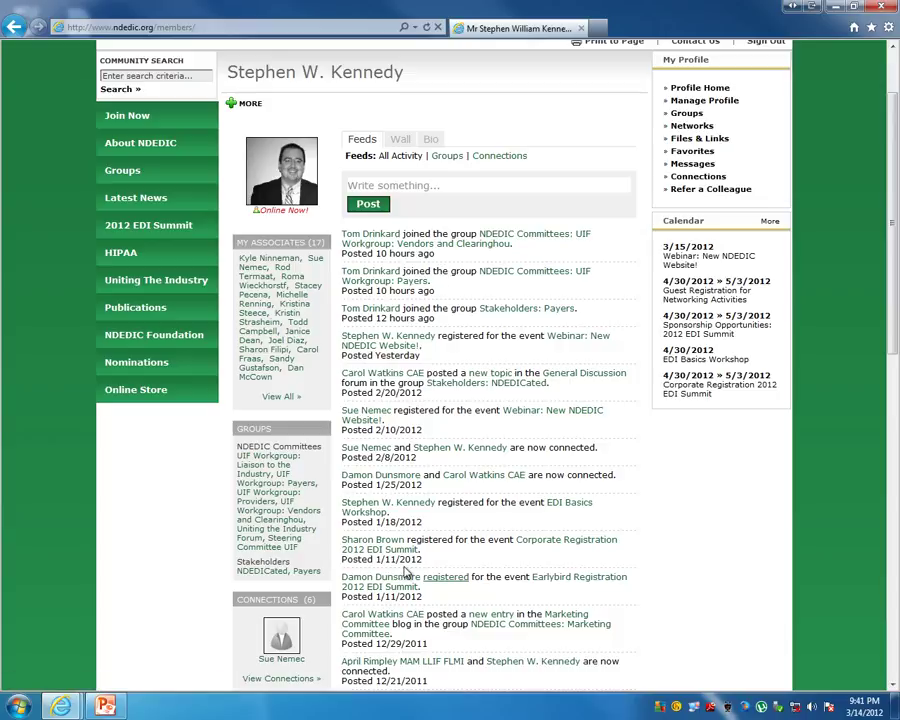
click(399, 142)
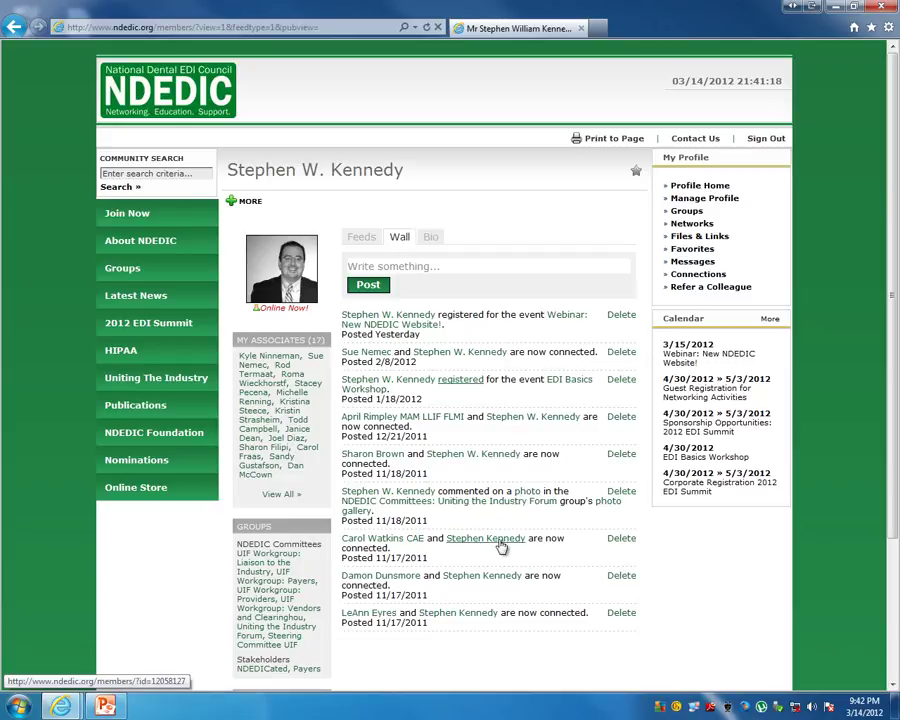
Edit the personal information in the profile's bio, clearing the birthday and the home street address, and save the changes.
click(434, 242)
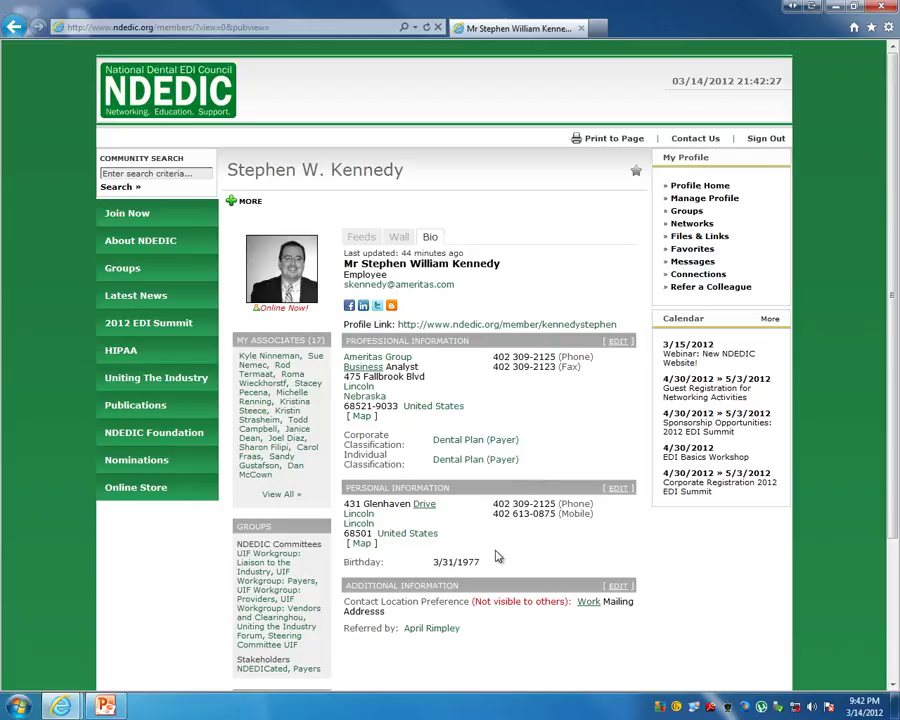
click(615, 490)
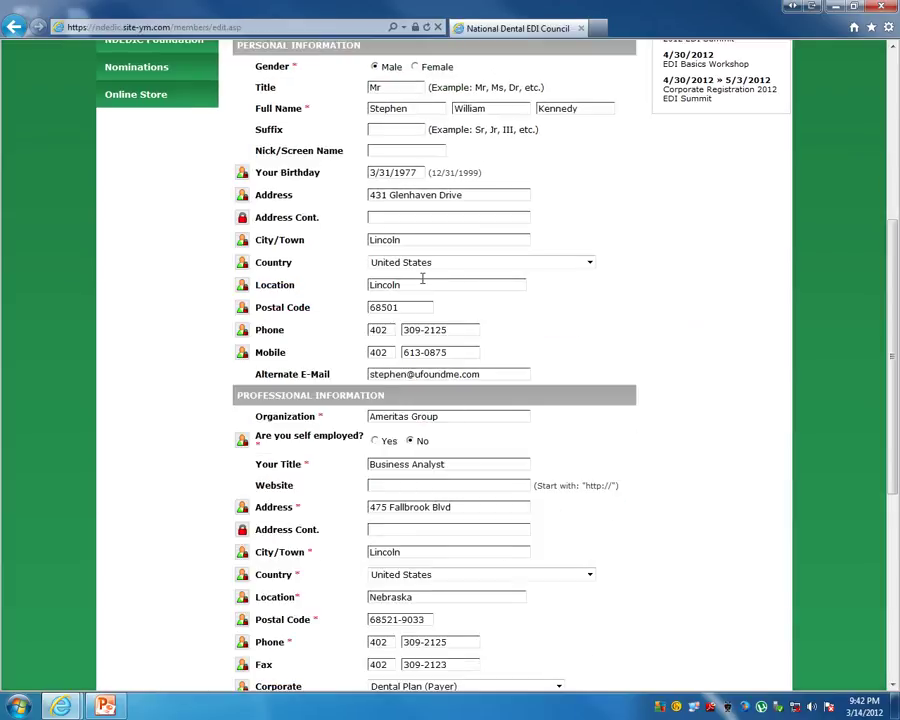
triple_click(419, 172)
key(BackSpace)
click(476, 197)
key(Delete)
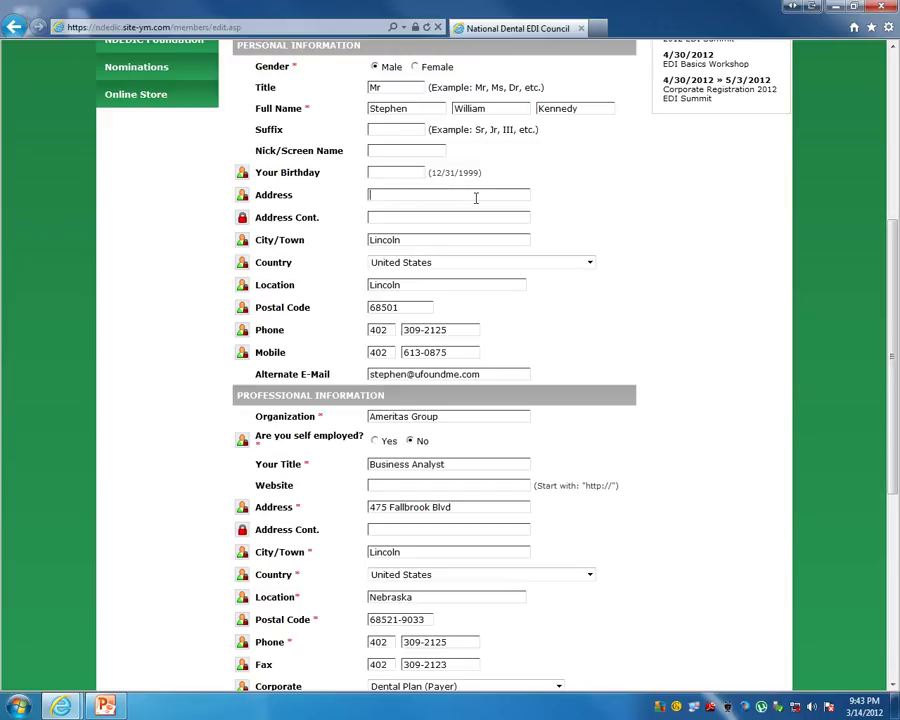
scroll(122, 325, down, 2)
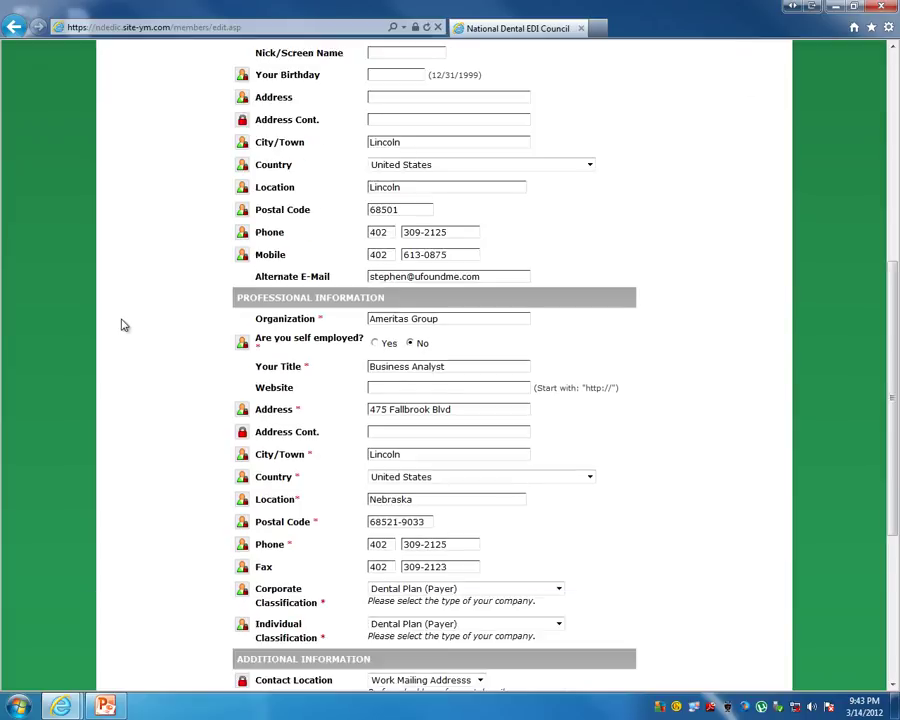
scroll(122, 325, down, 6)
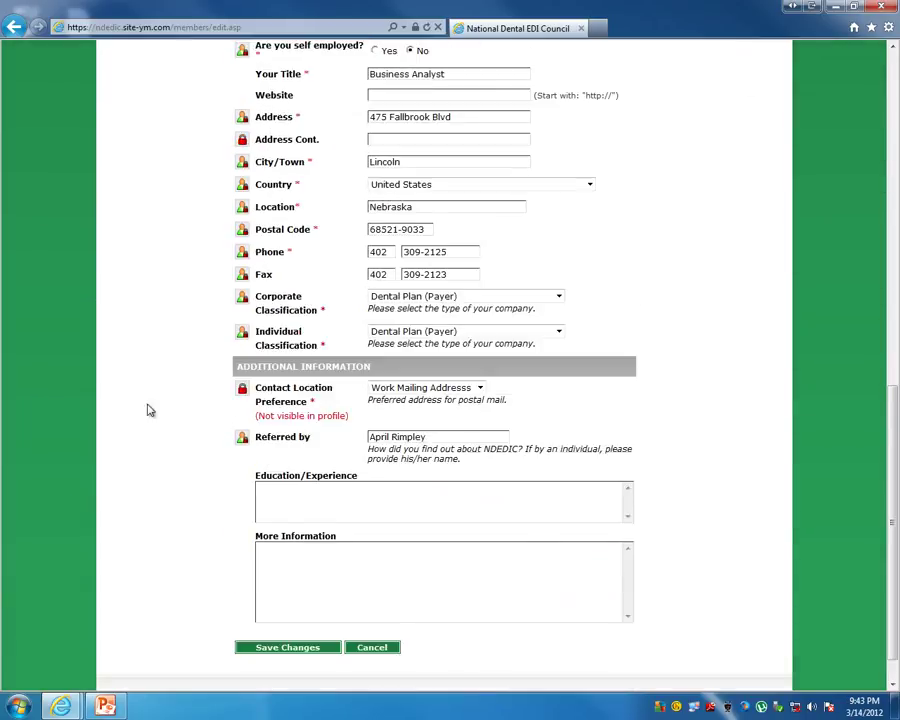
click(272, 646)
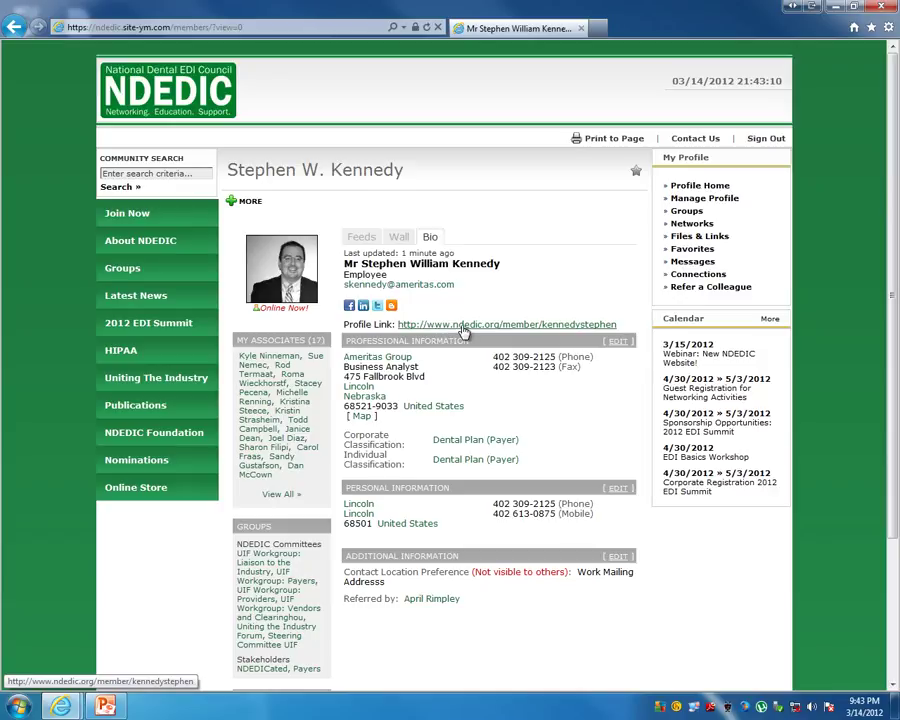
drag(614, 330, 399, 327)
right_click(411, 327)
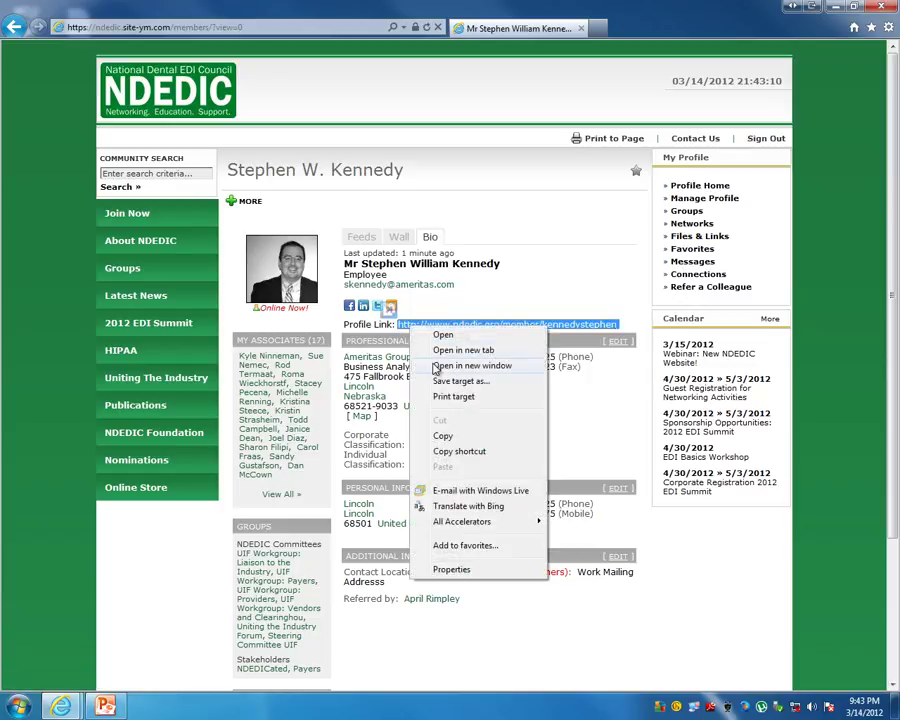
click(565, 294)
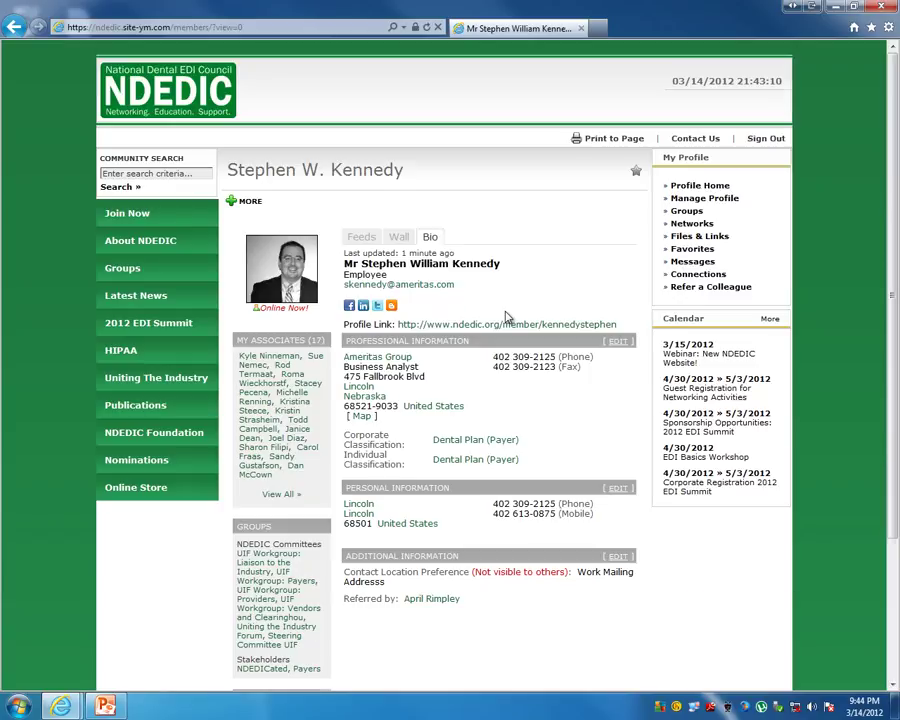
Look over the associates and groups listed on the profile and open the full list of connections.
scroll(507, 317, down, 1)
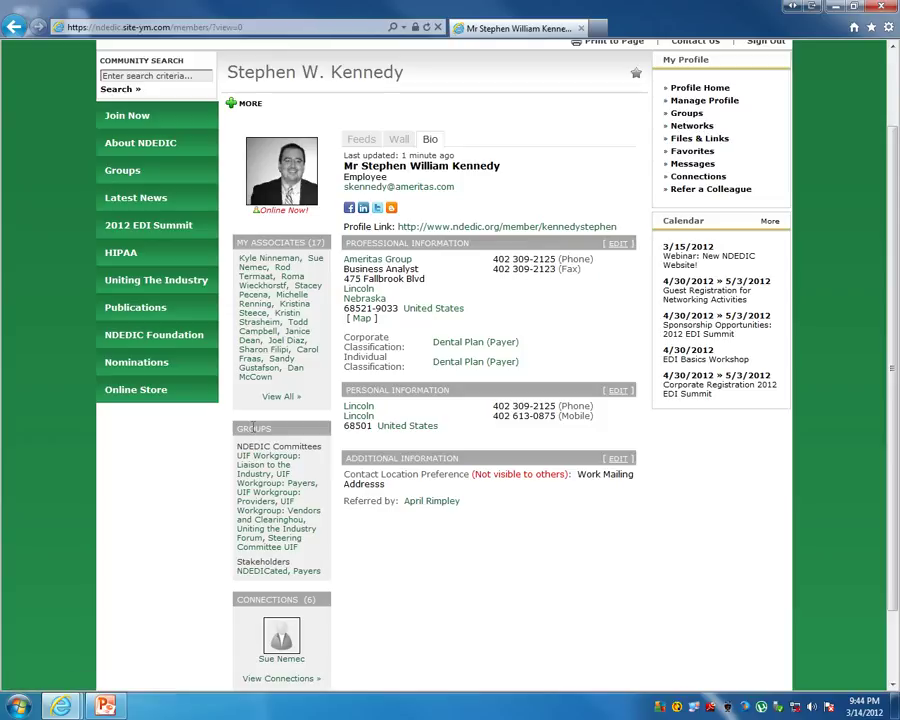
scroll(253, 428, down, 1)
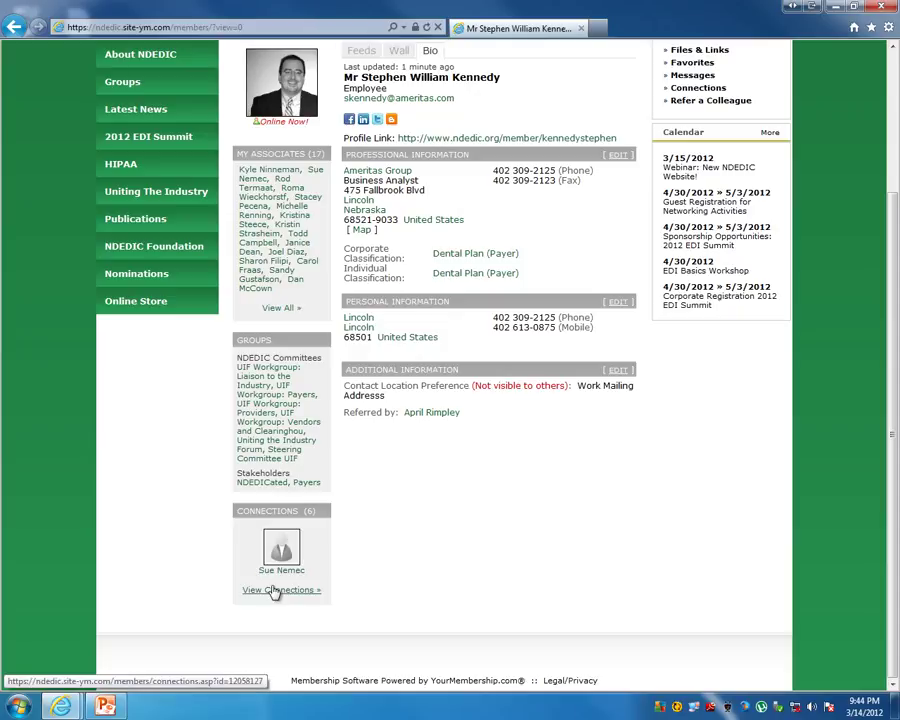
click(275, 591)
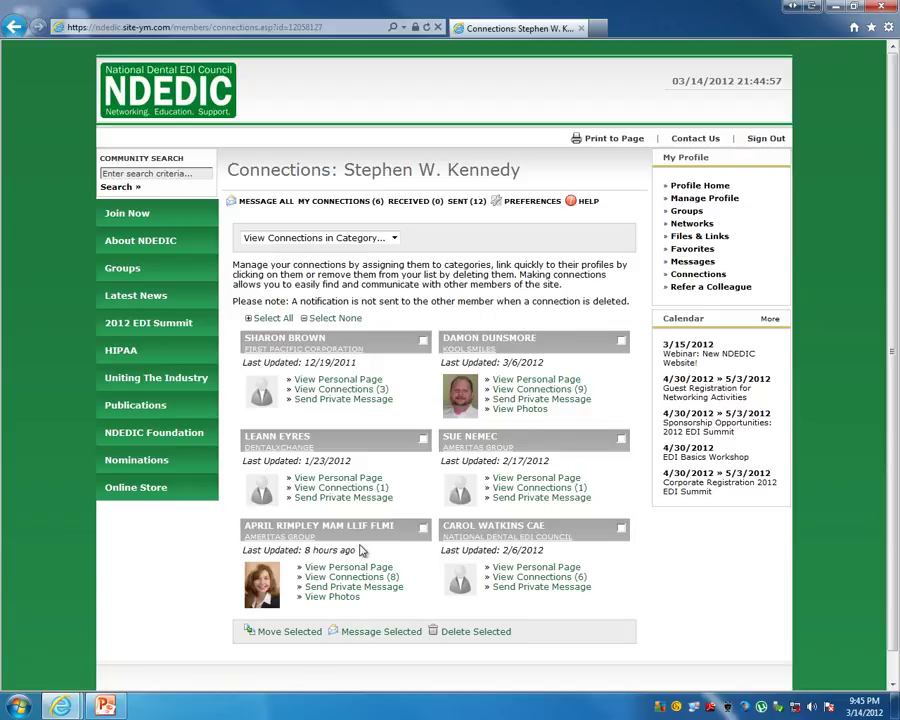
Return to Profile Home and look through the entries in the All Activity feed.
click(708, 194)
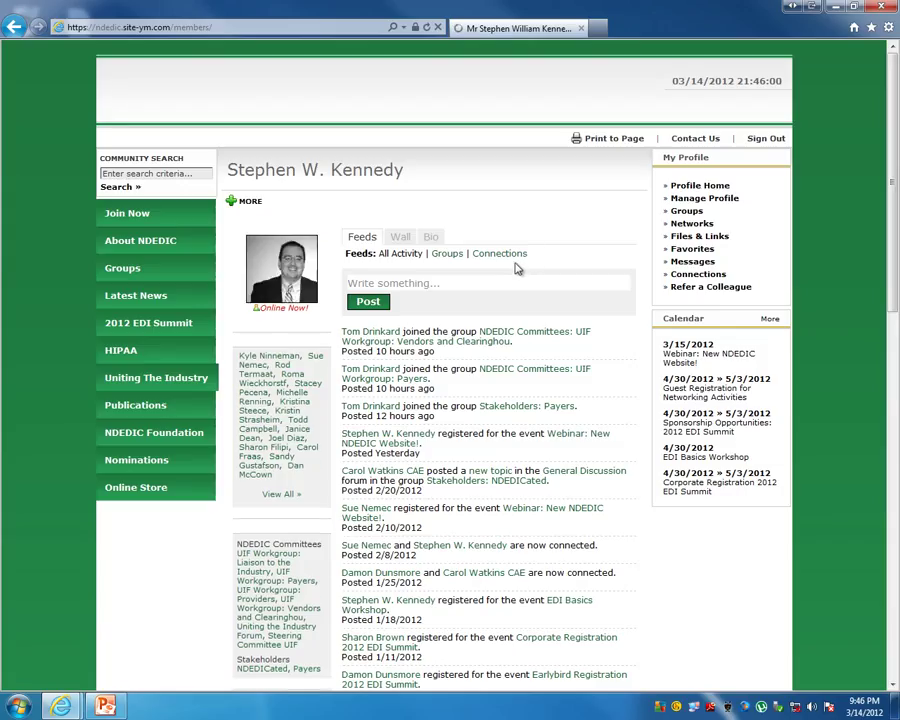
scroll(413, 405, down, 3)
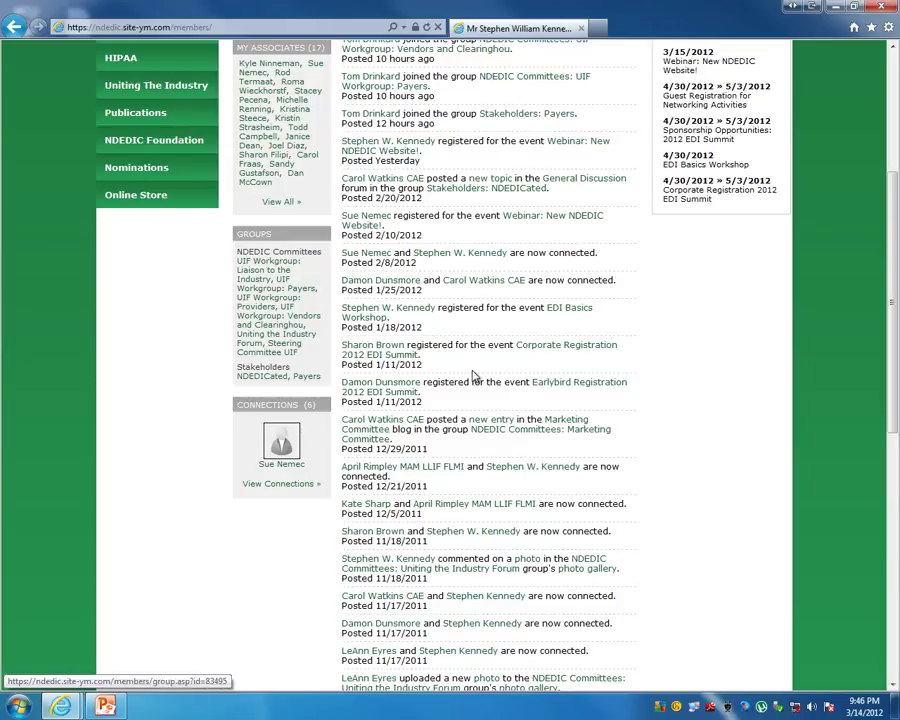
scroll(383, 474, up, 3)
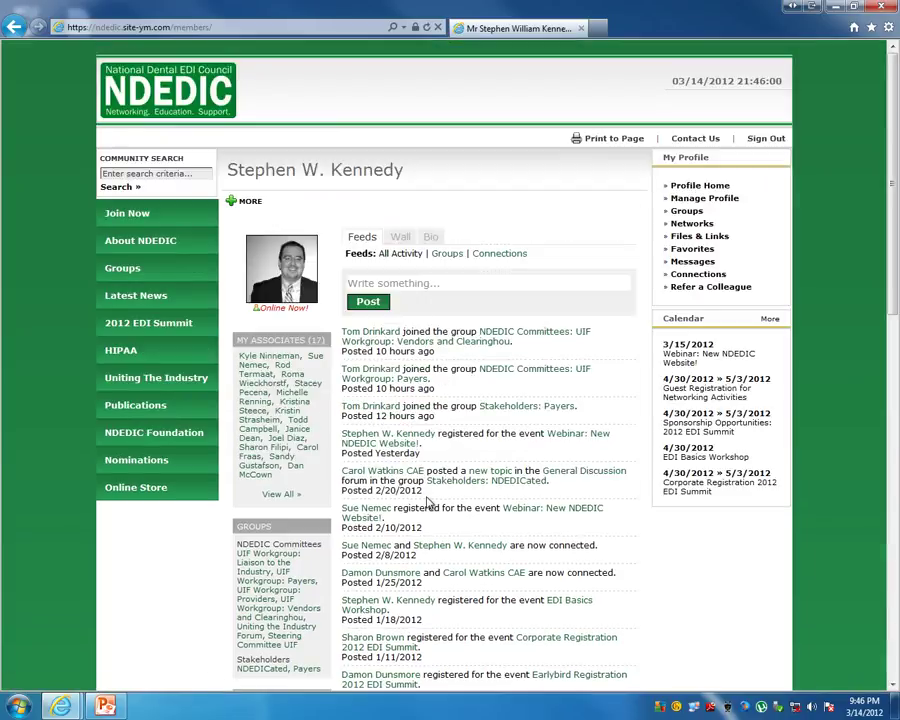
Review the profile's wall posts, then its bio with the professional, personal and additional information and the social network links.
click(403, 240)
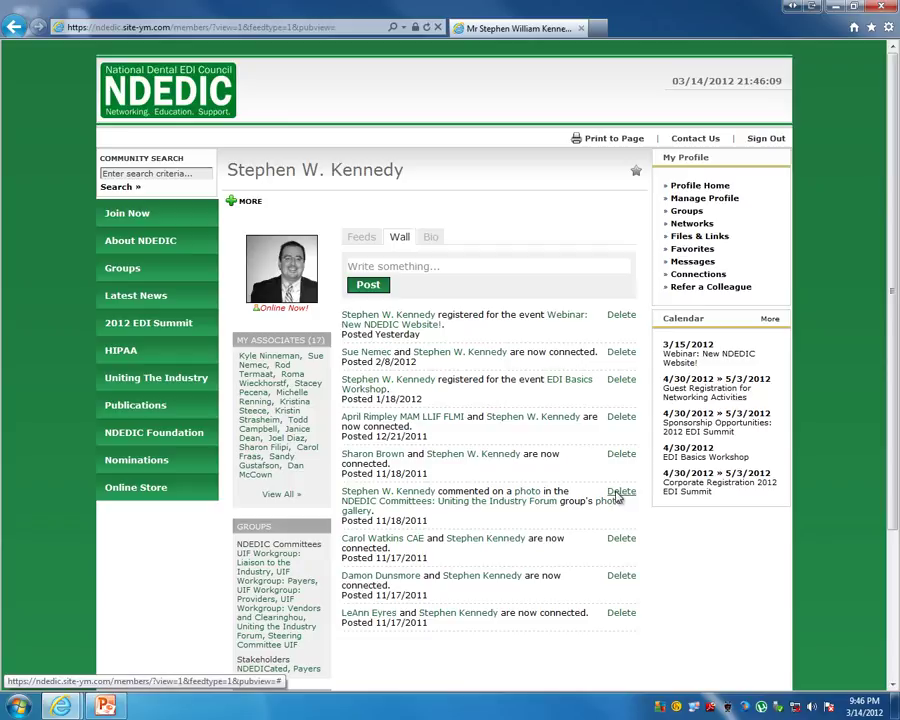
click(428, 236)
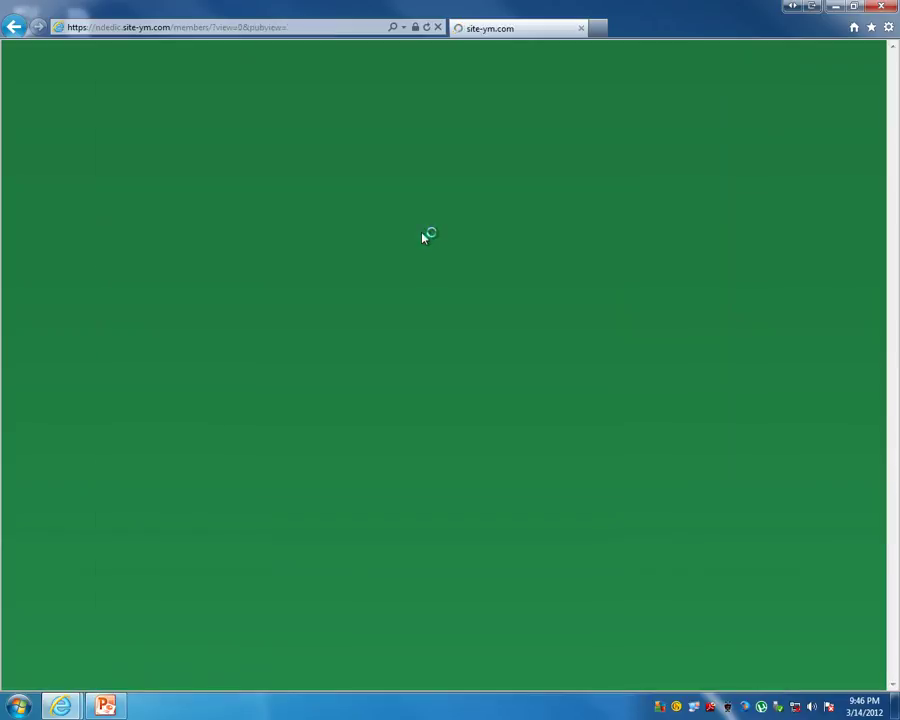
scroll(408, 322, down, 3)
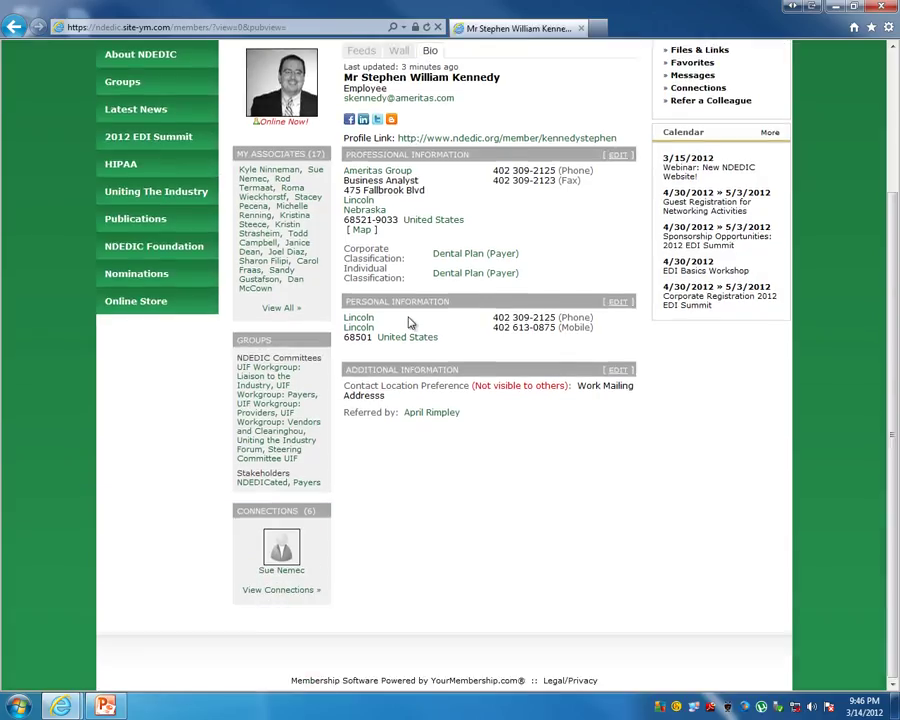
scroll(408, 320, up, 3)
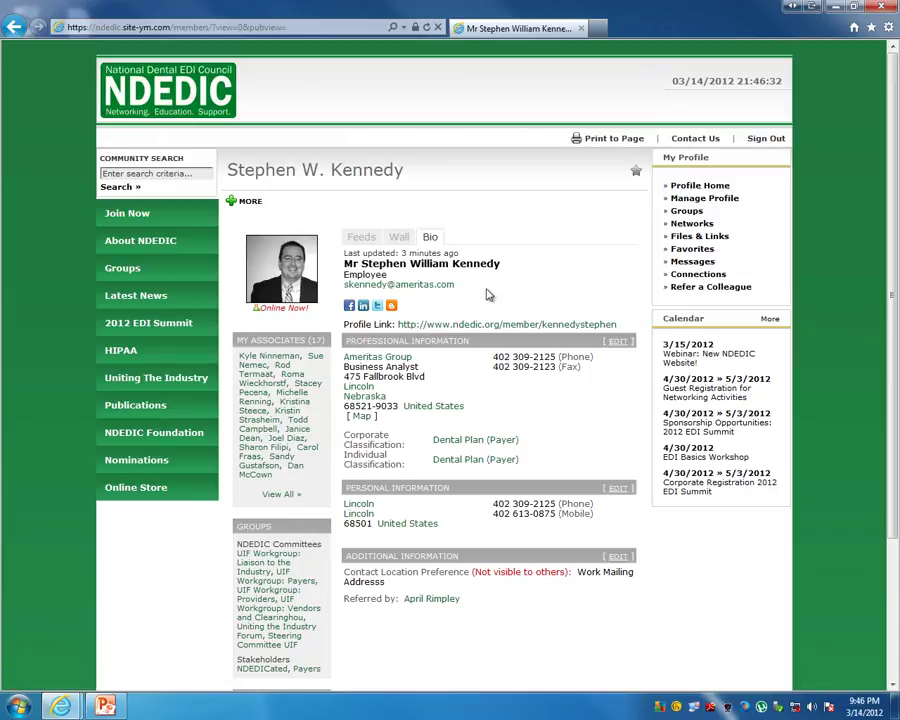
mouse_move(389, 306)
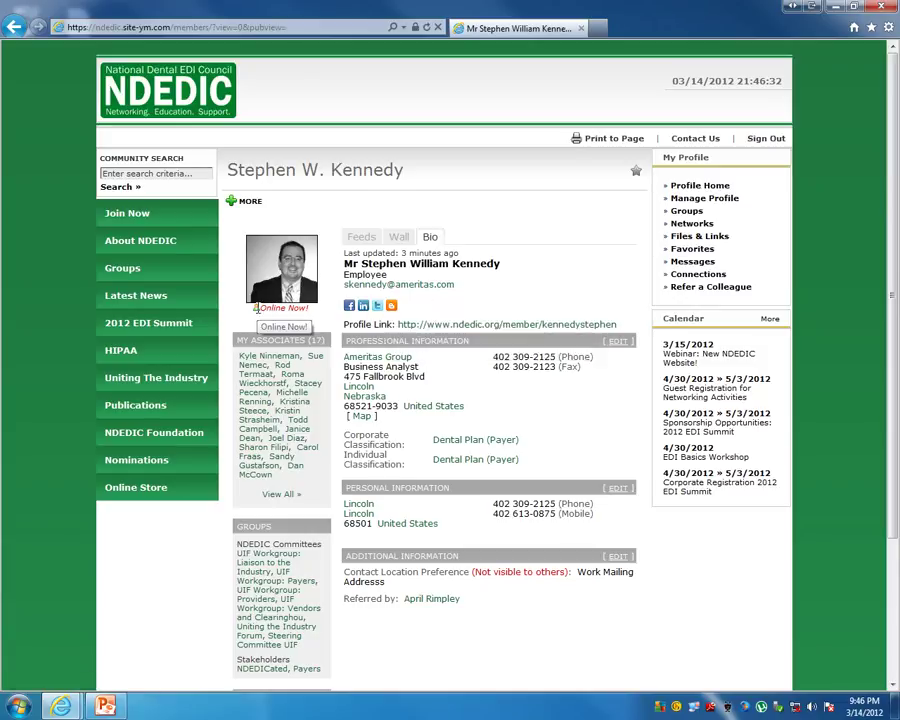
Open the bio editing form from Manage Profile and review its account, personal and professional information fields.
click(704, 199)
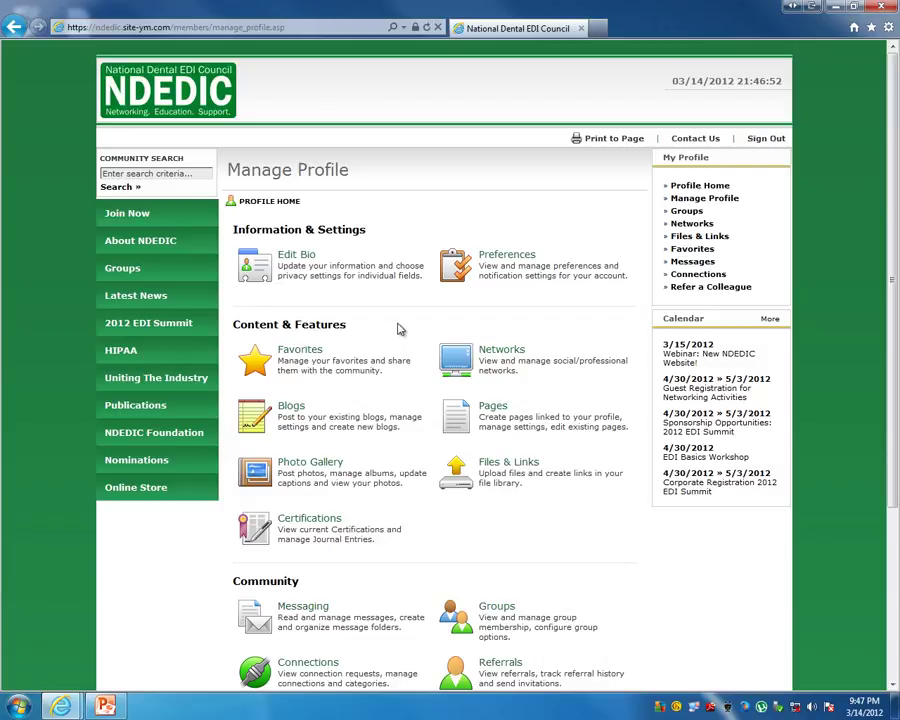
click(306, 274)
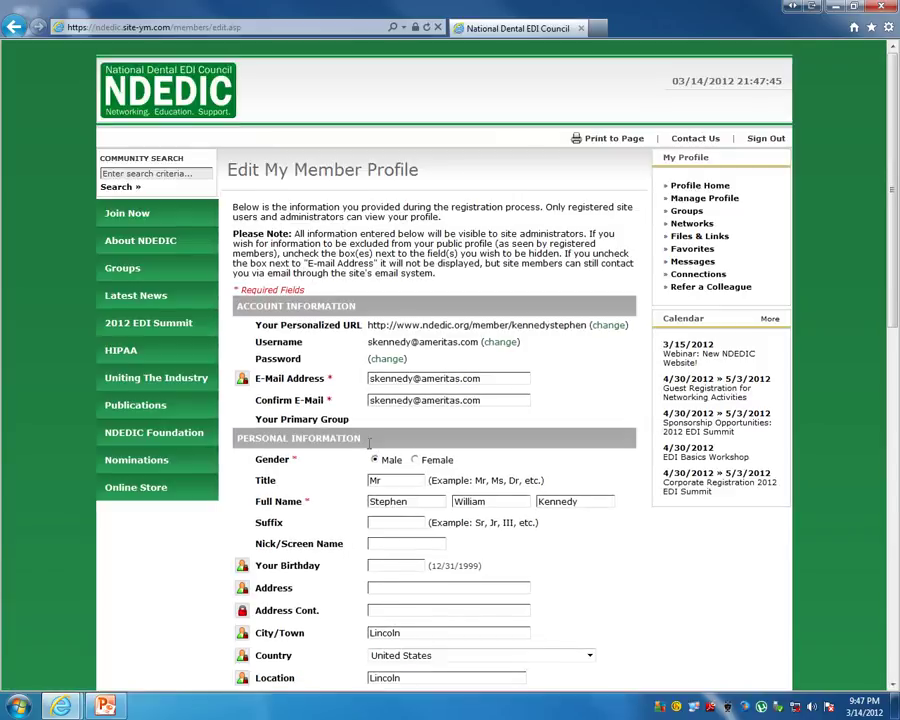
scroll(370, 448, down, 3)
scroll(370, 448, down, 2)
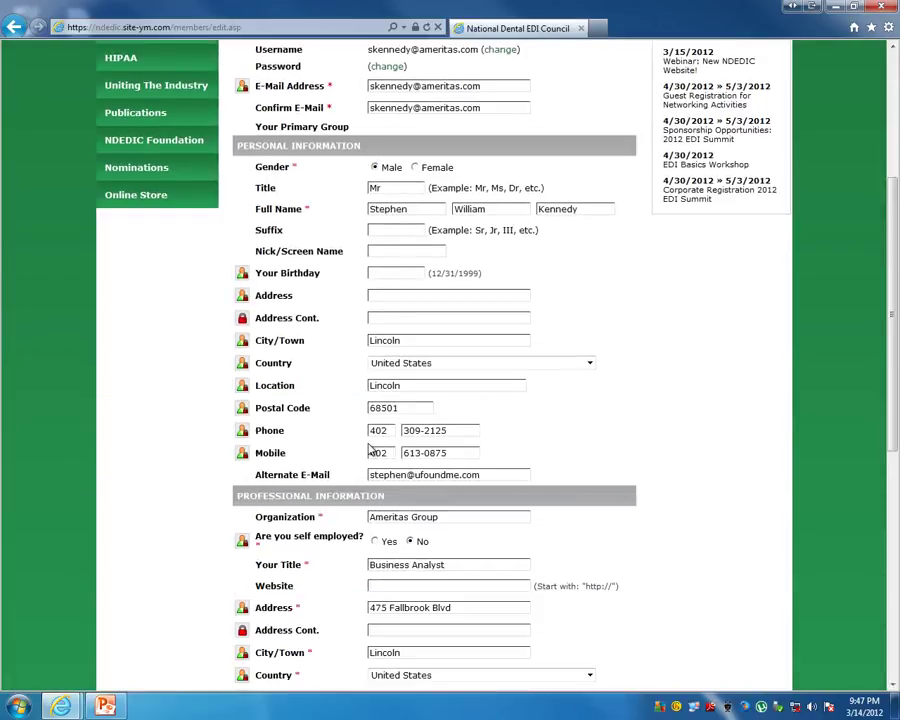
scroll(370, 448, down, 6)
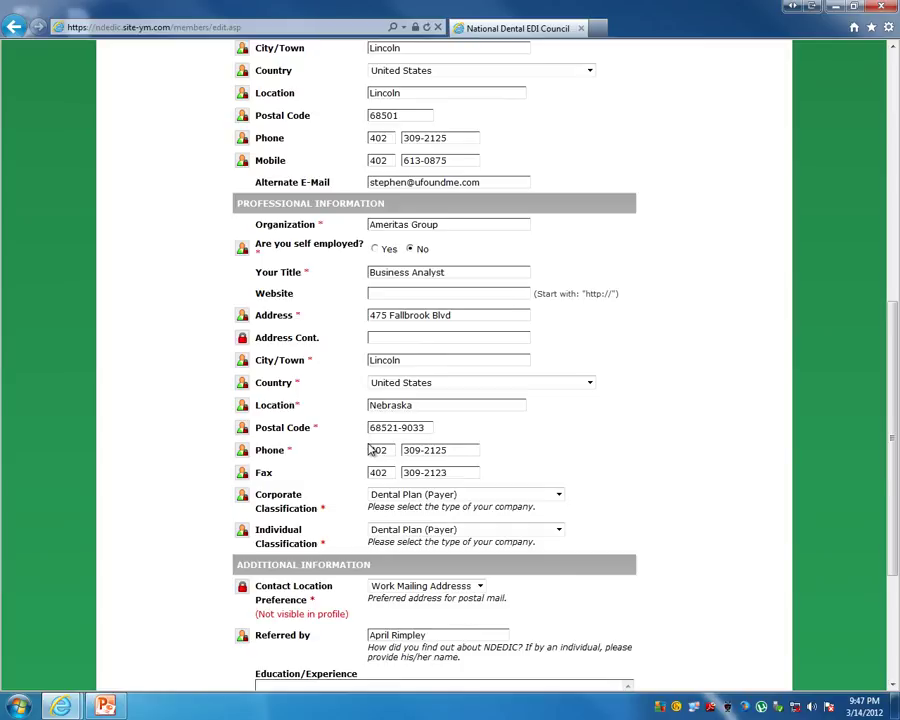
scroll(370, 450, down, 2)
scroll(370, 450, up, 12)
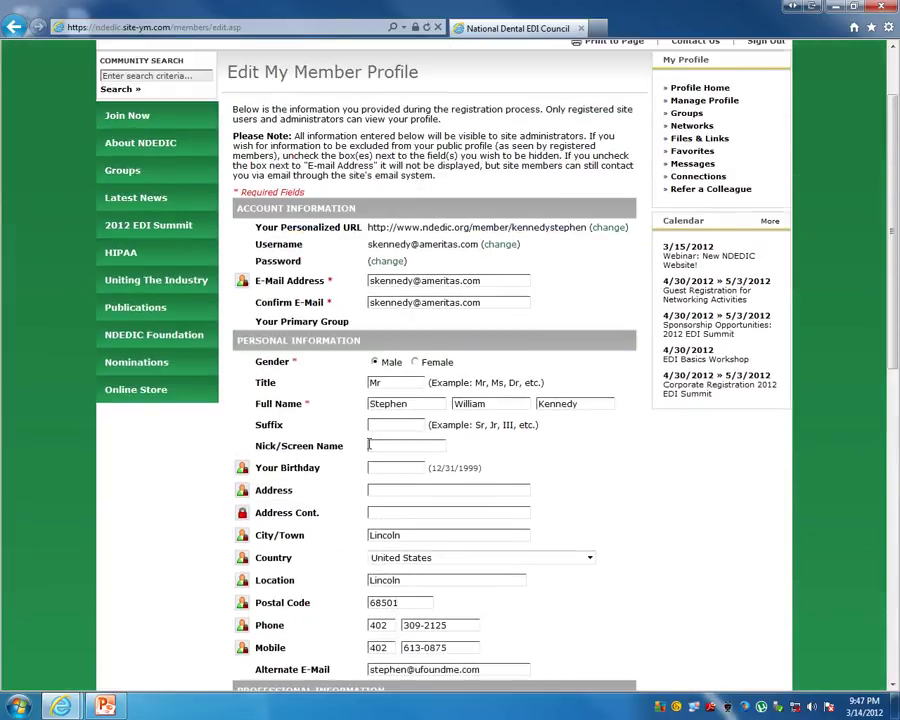
scroll(370, 445, down, 4)
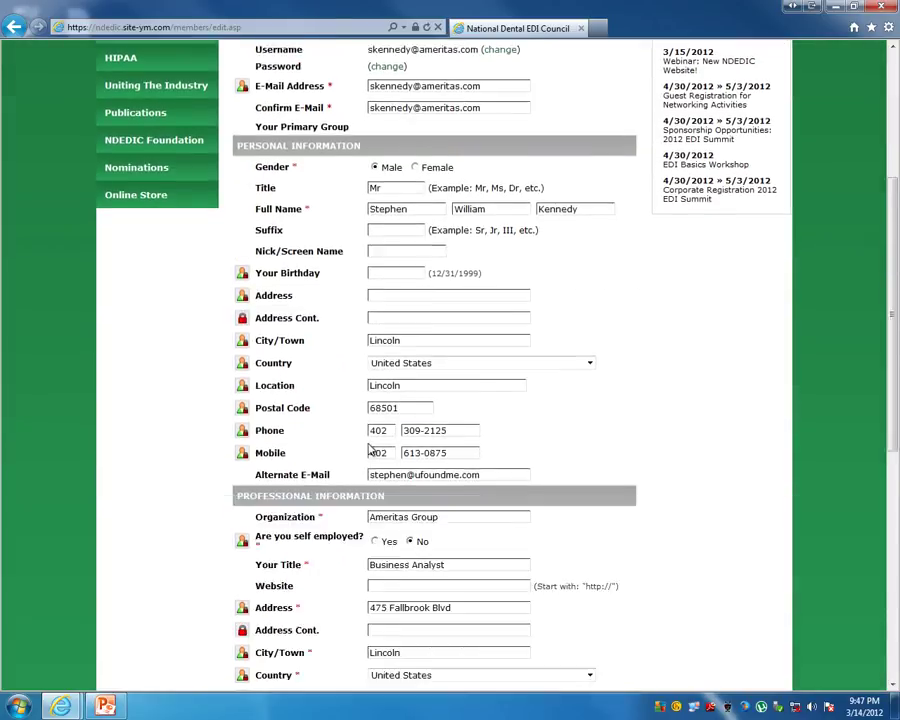
scroll(424, 446, up, 6)
Open the profile's Preferences and examine the email notification options for connection invites, profile updates and new photo uploads.
click(692, 202)
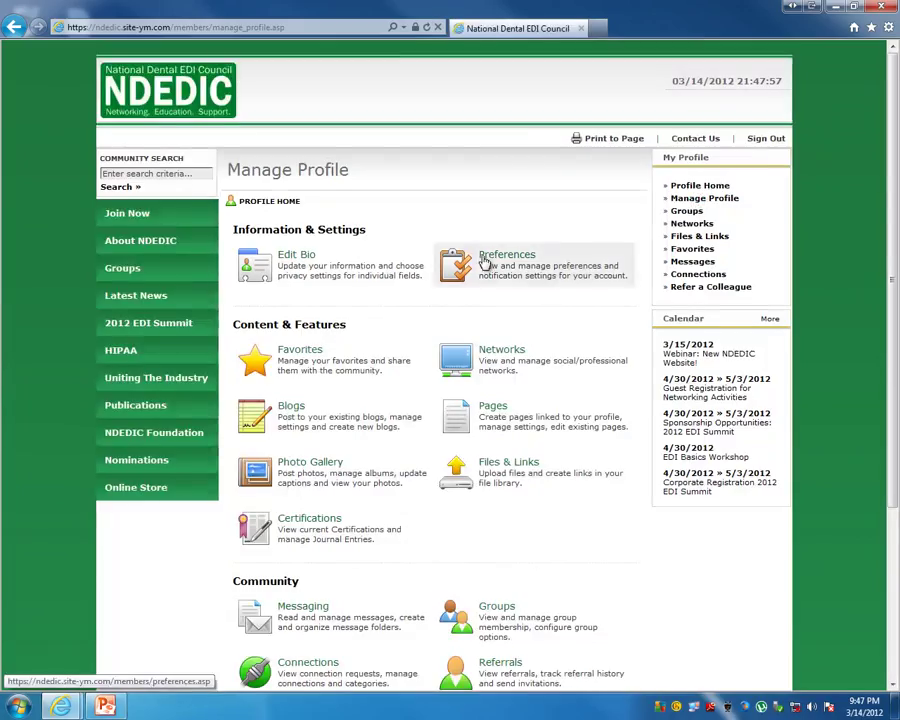
click(486, 258)
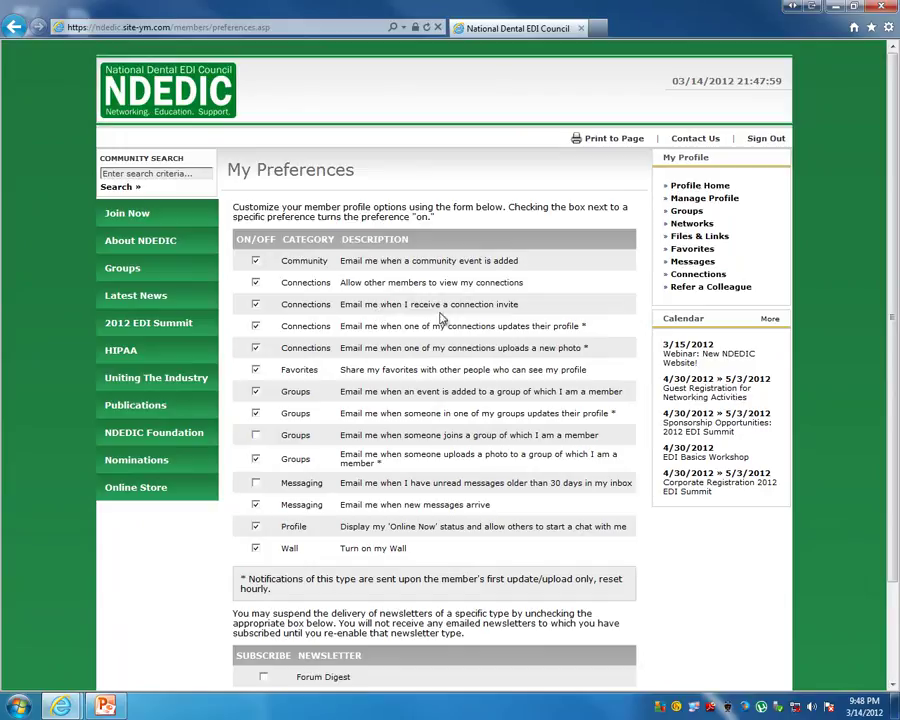
drag(451, 304, 518, 305)
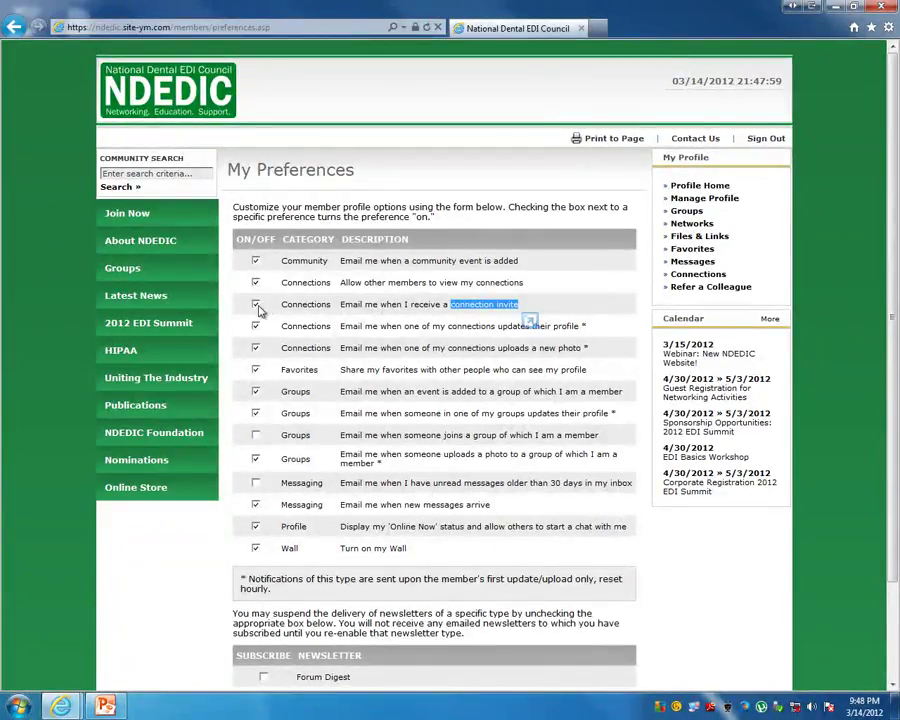
click(347, 306)
double_click(347, 305)
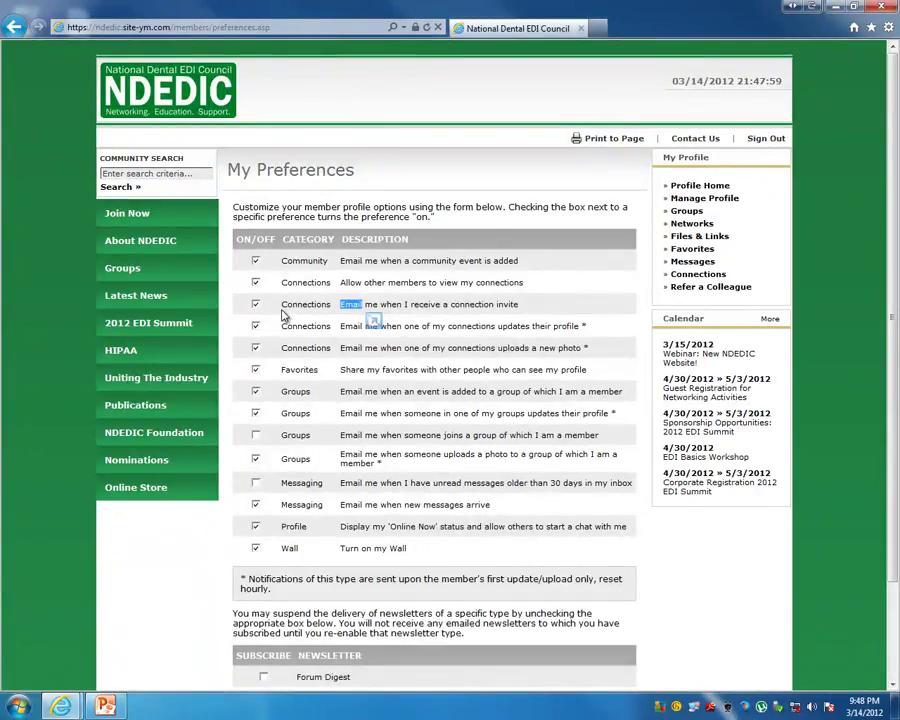
drag(346, 314, 352, 311)
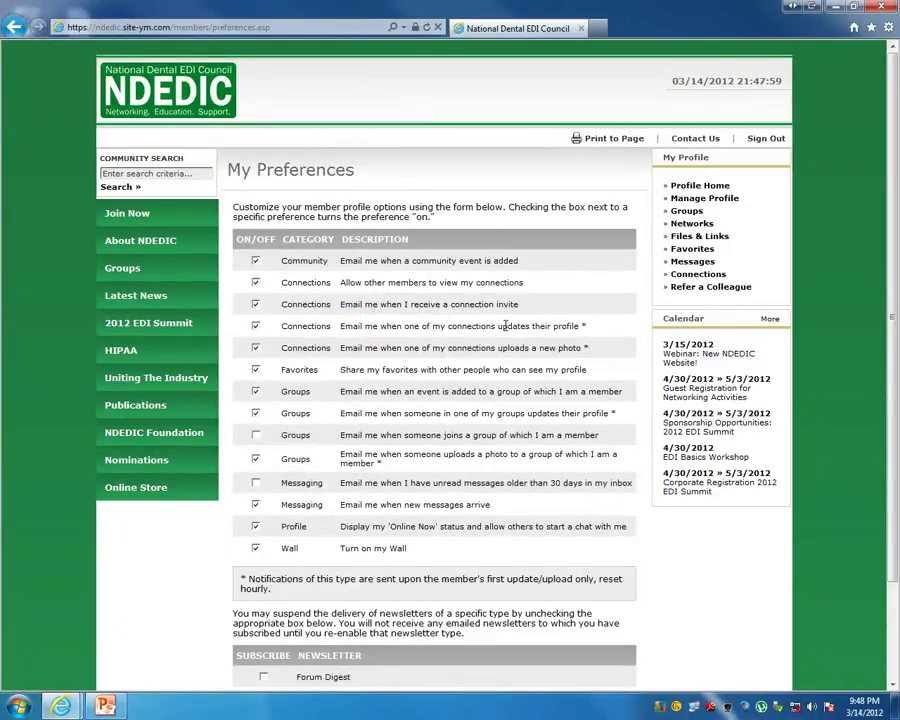
drag(505, 326, 577, 329)
drag(499, 348, 584, 347)
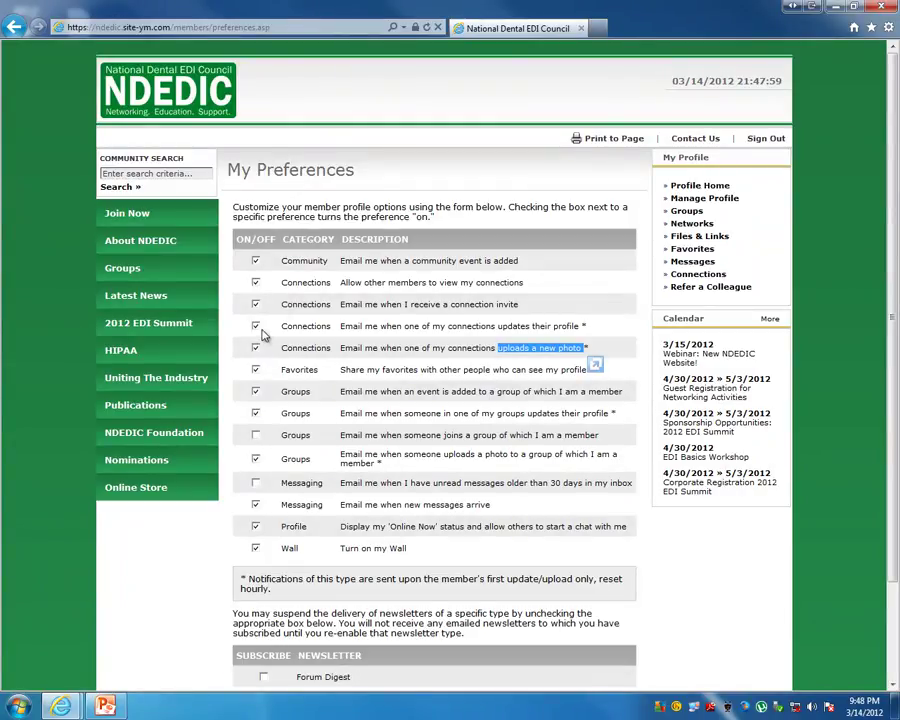
Examine the preferences for turning on the Wall and displaying the 'Online Now' status, along with the newsletter subscription options.
drag(341, 548, 401, 551)
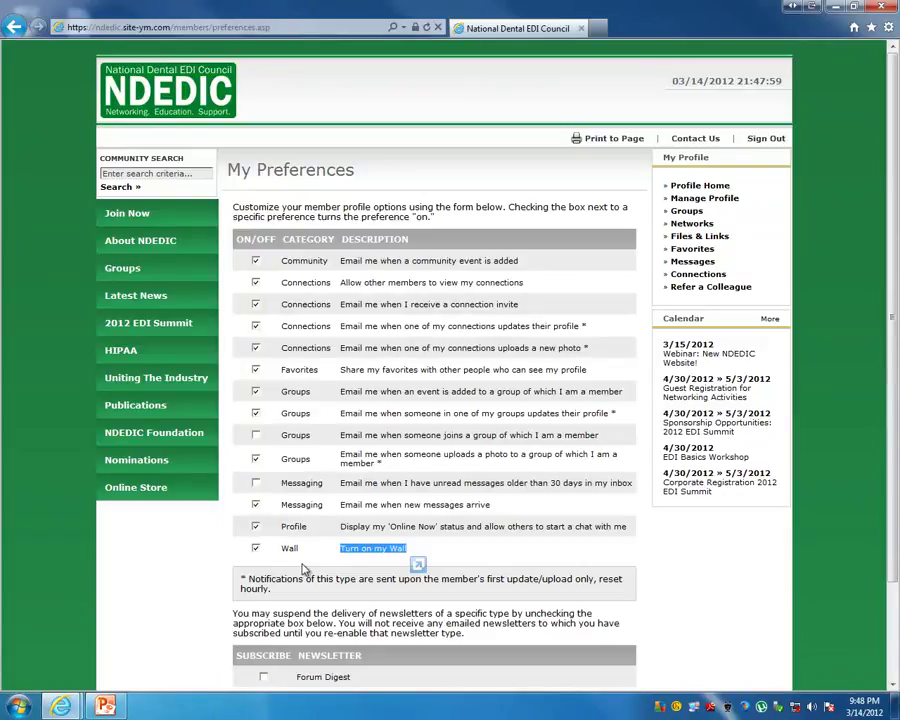
scroll(303, 568, down, 2)
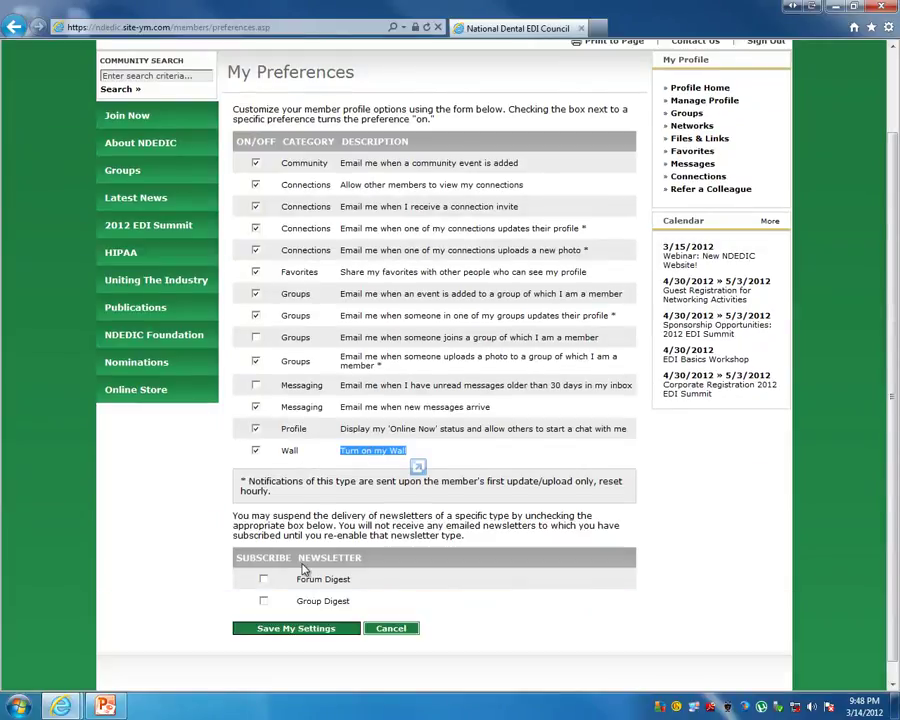
click(256, 451)
drag(341, 428, 440, 428)
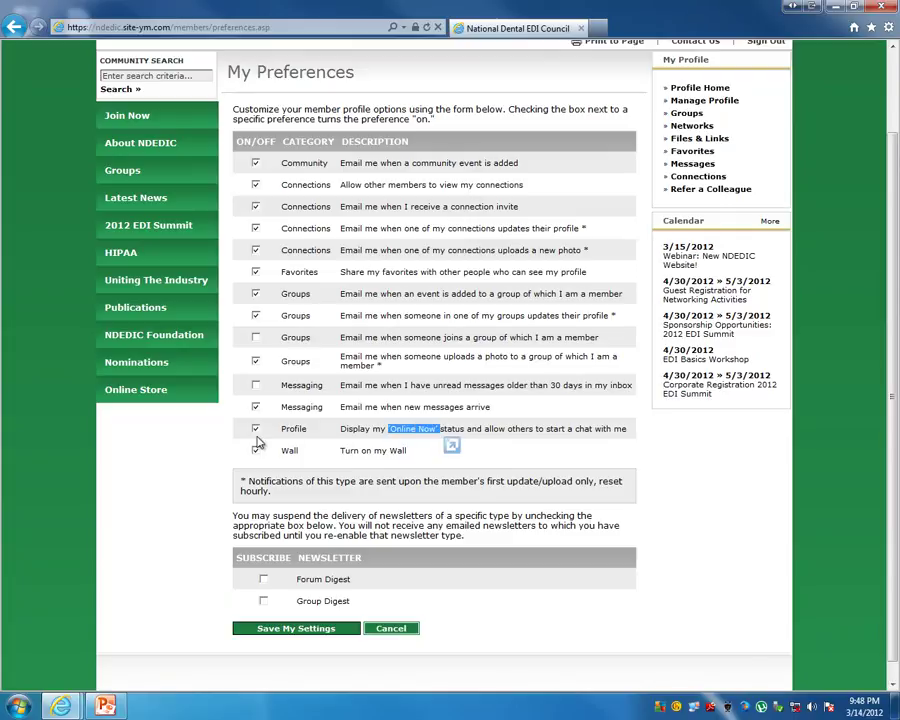
scroll(259, 437, up, 1)
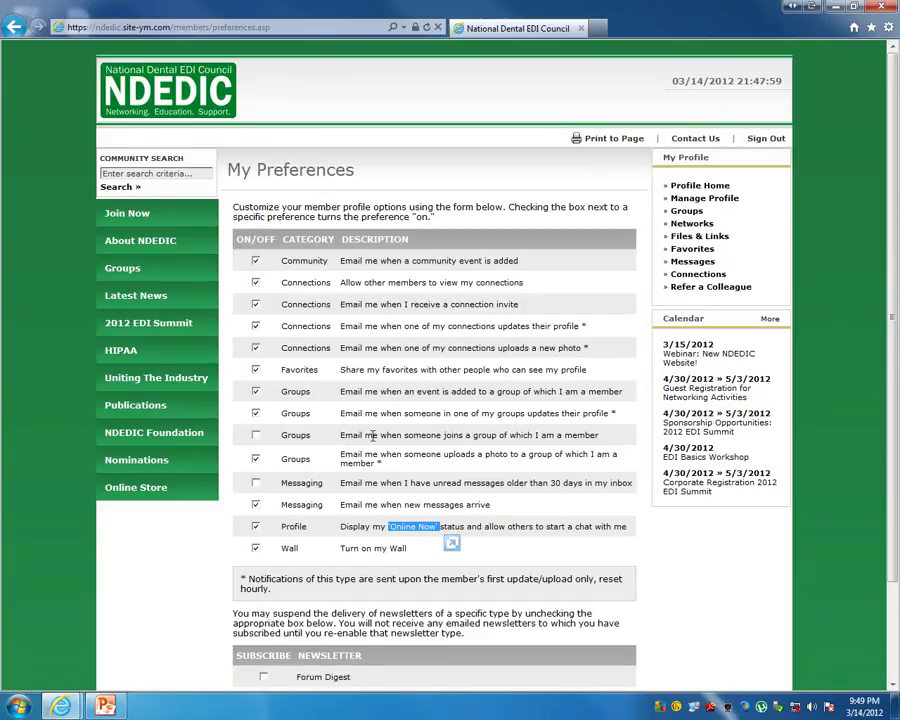
Open the NDEDIC Overview page and add it as a shared favorite under the name NDEDIC Overview.
click(688, 214)
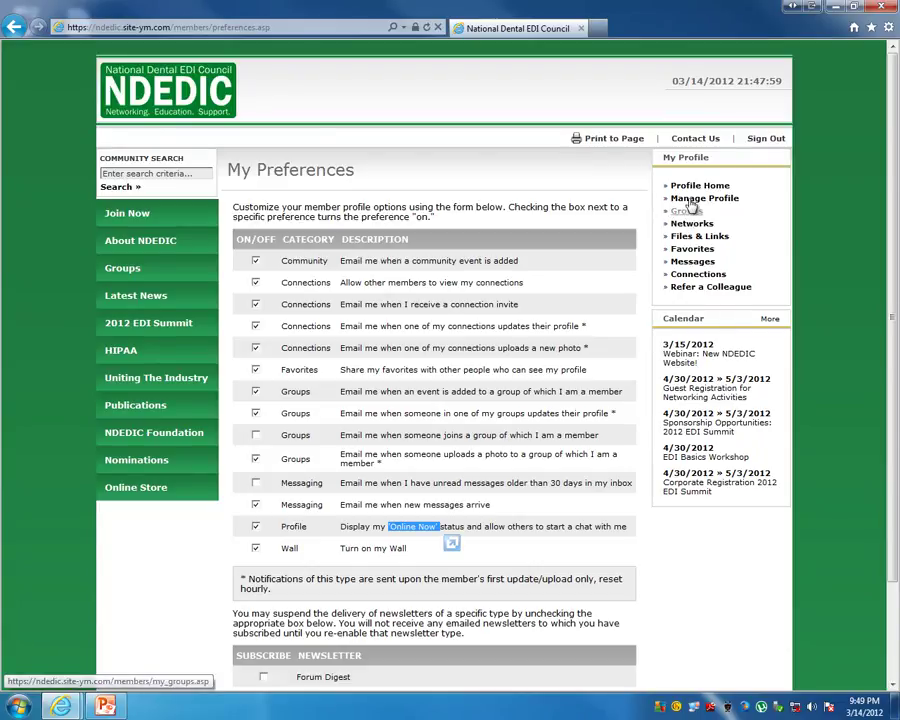
click(692, 199)
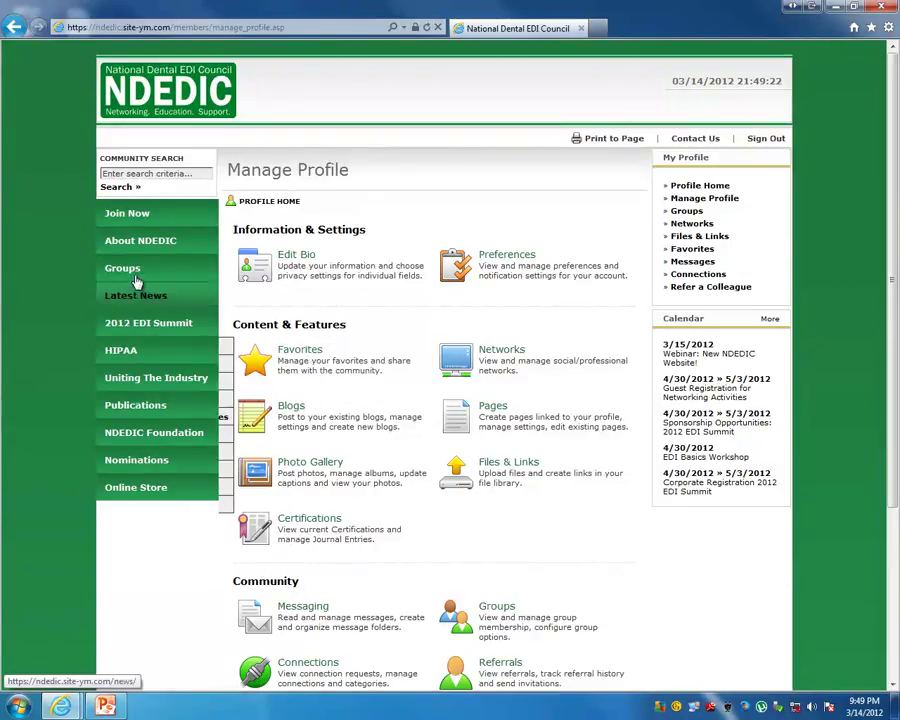
mouse_move(137, 268)
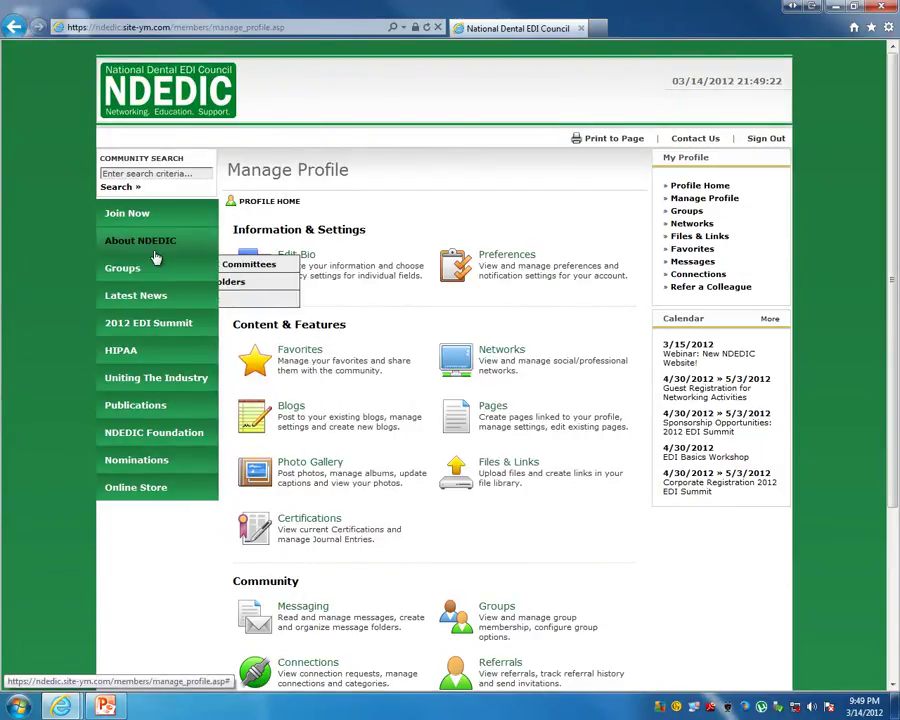
mouse_move(205, 240)
click(260, 246)
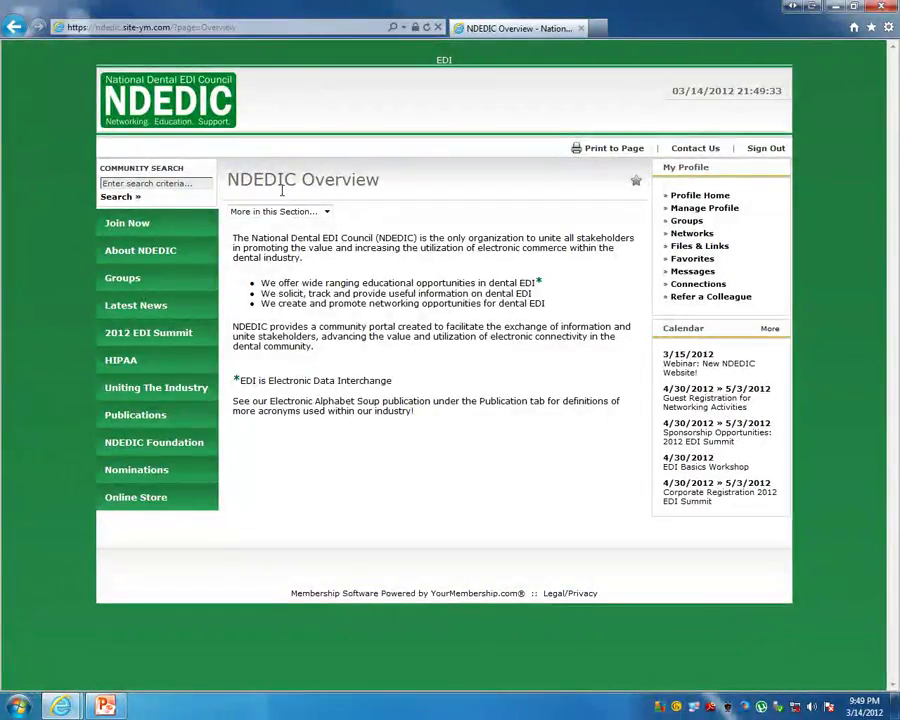
click(636, 184)
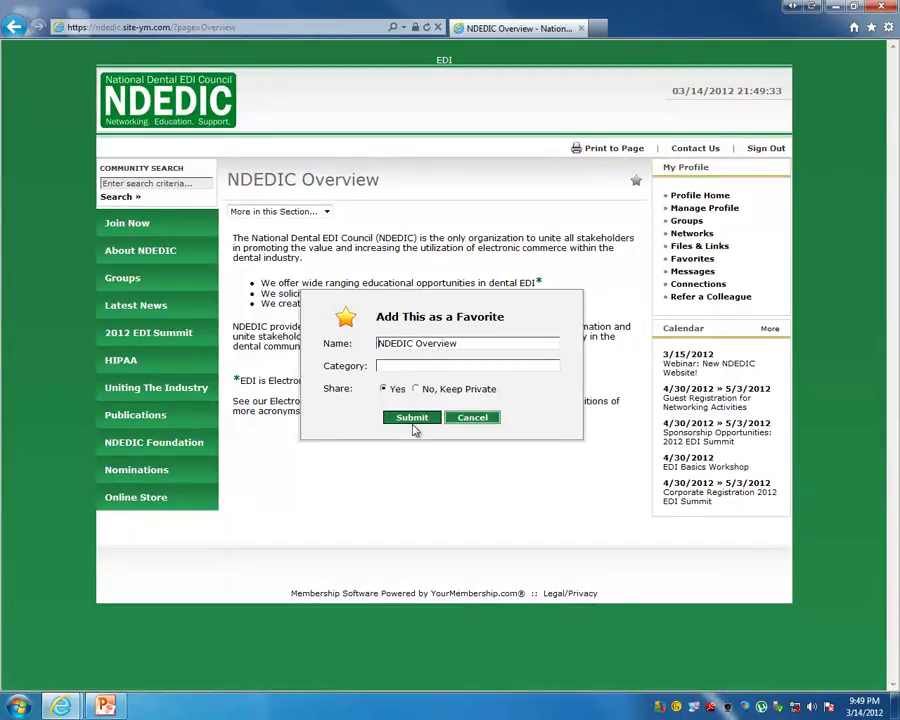
click(412, 418)
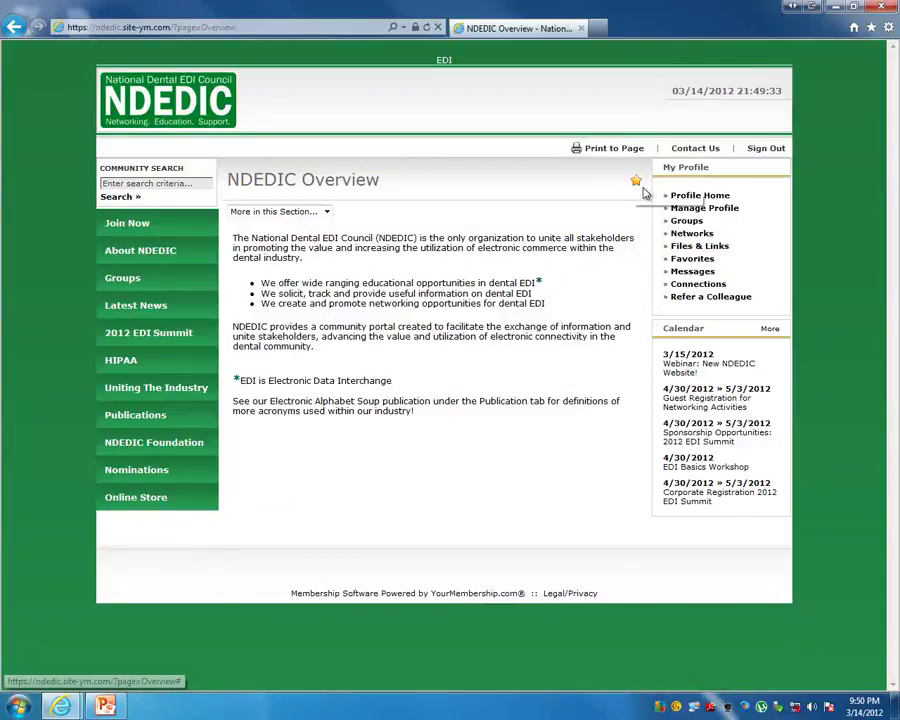
Open the favorites from Manage Profile and delete the "Webinar: New NDEDIC Website!" favorite.
click(693, 207)
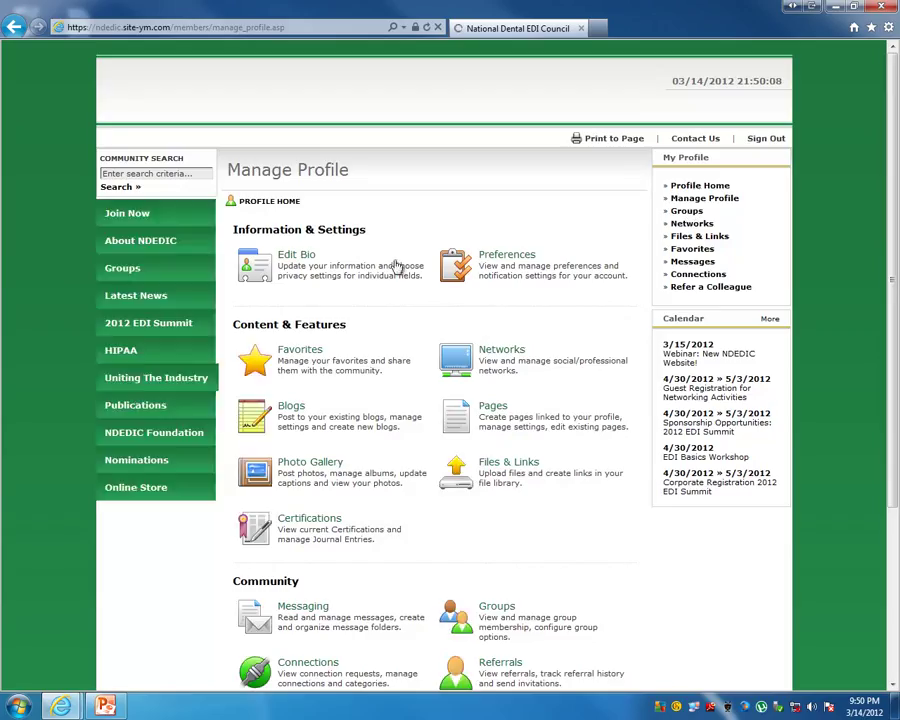
click(313, 357)
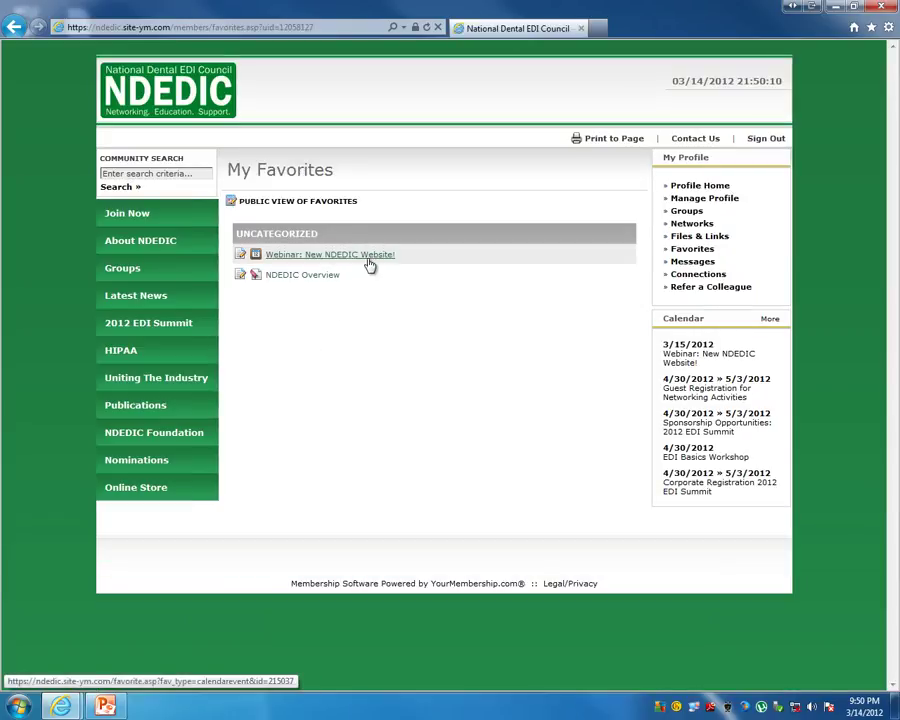
click(314, 276)
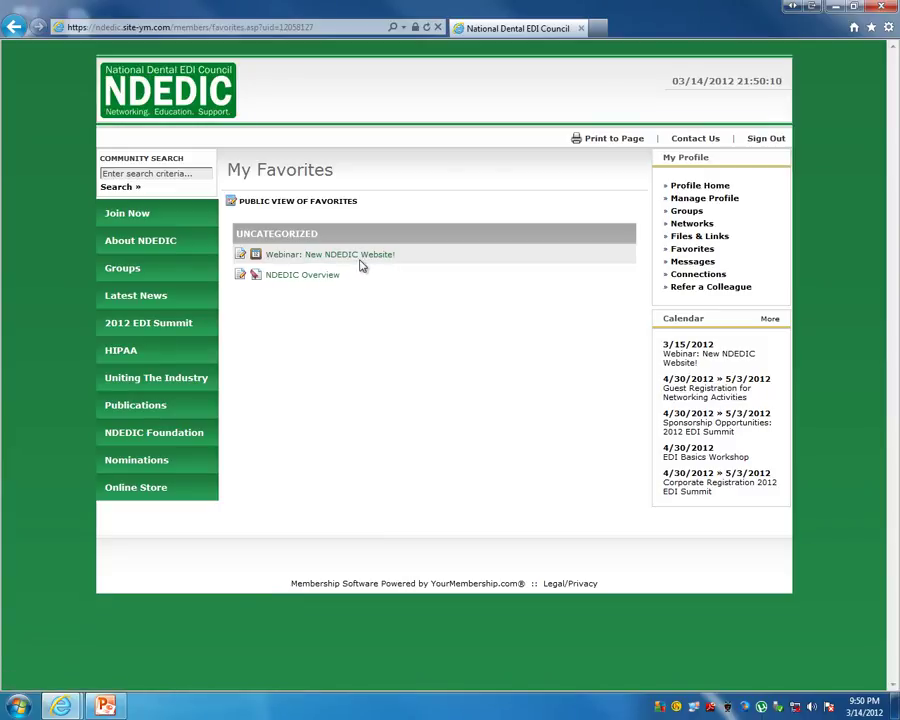
click(244, 259)
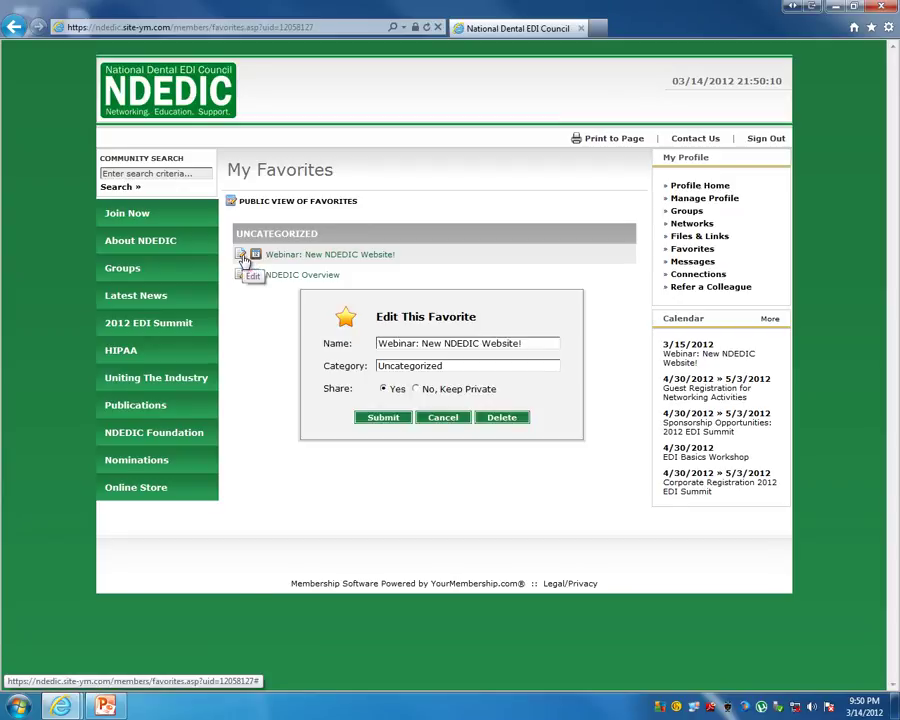
click(490, 419)
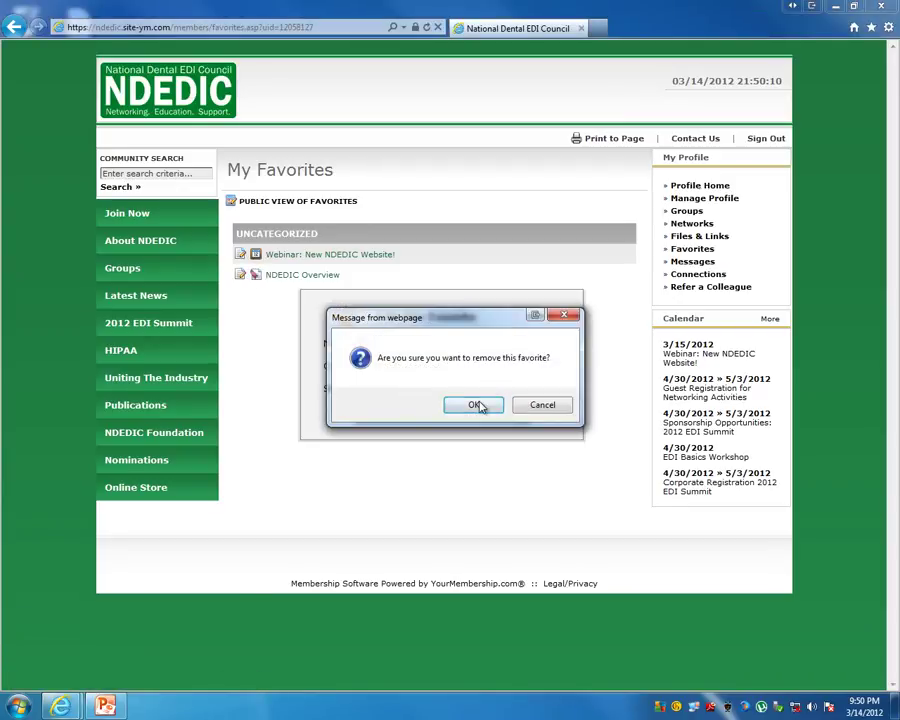
click(476, 404)
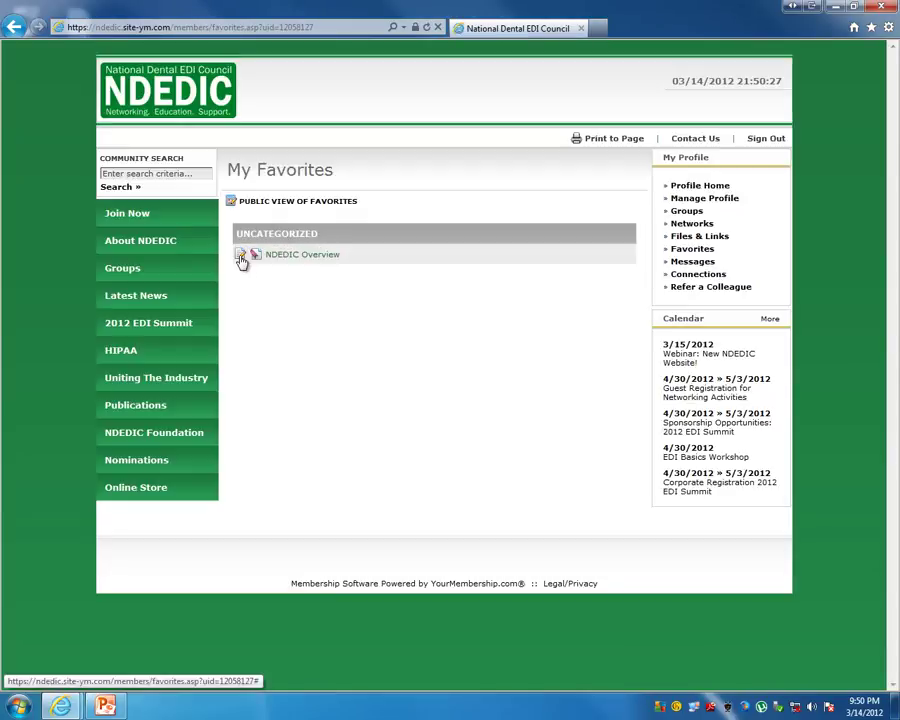
Delete the NDEDIC Overview favorite and reopen the favorites list.
click(241, 256)
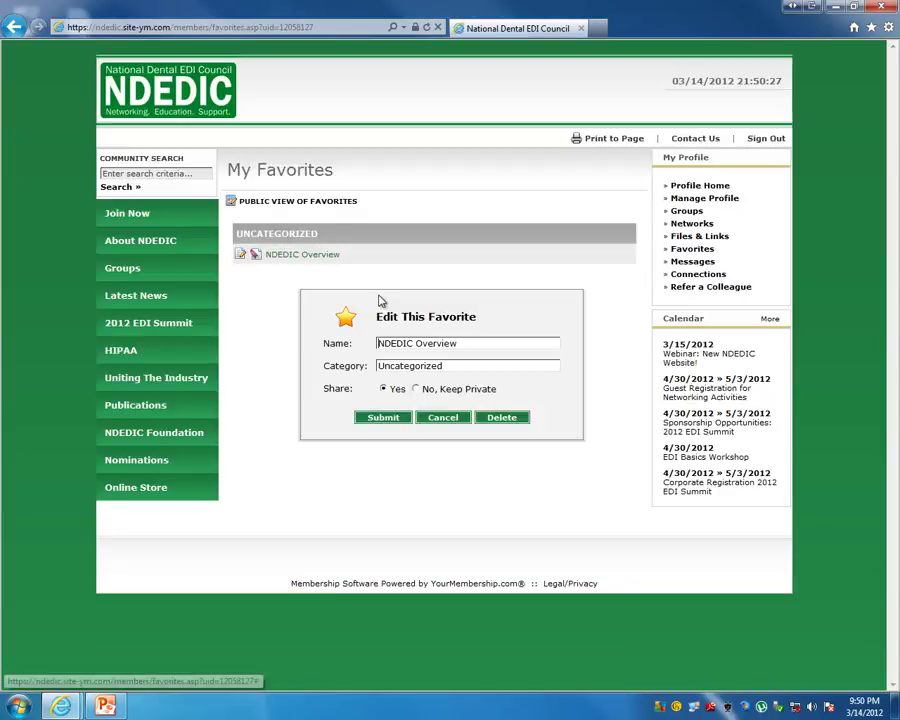
click(496, 419)
click(474, 402)
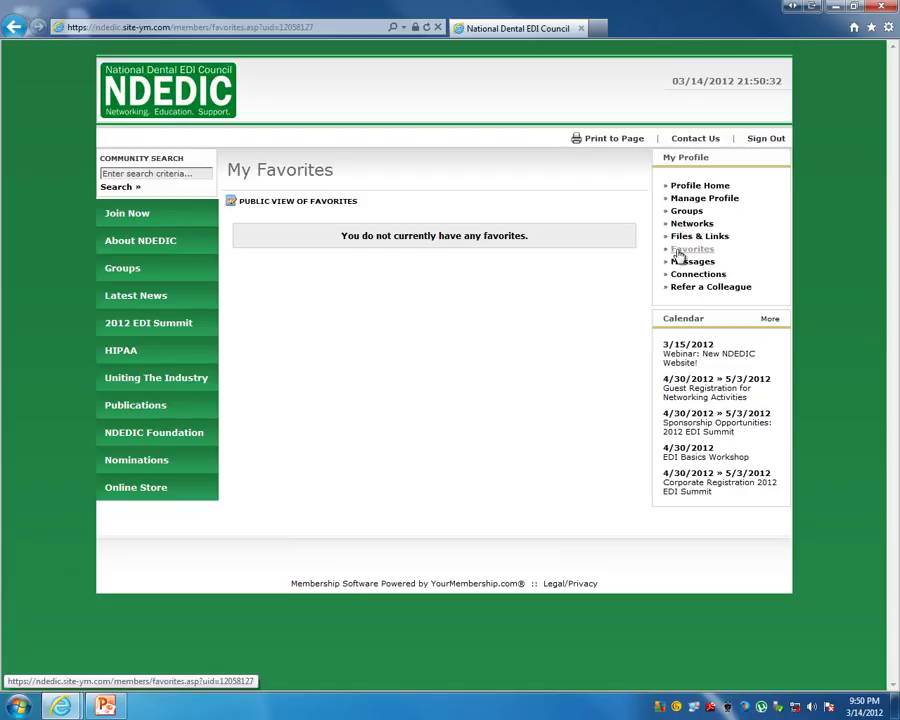
click(678, 254)
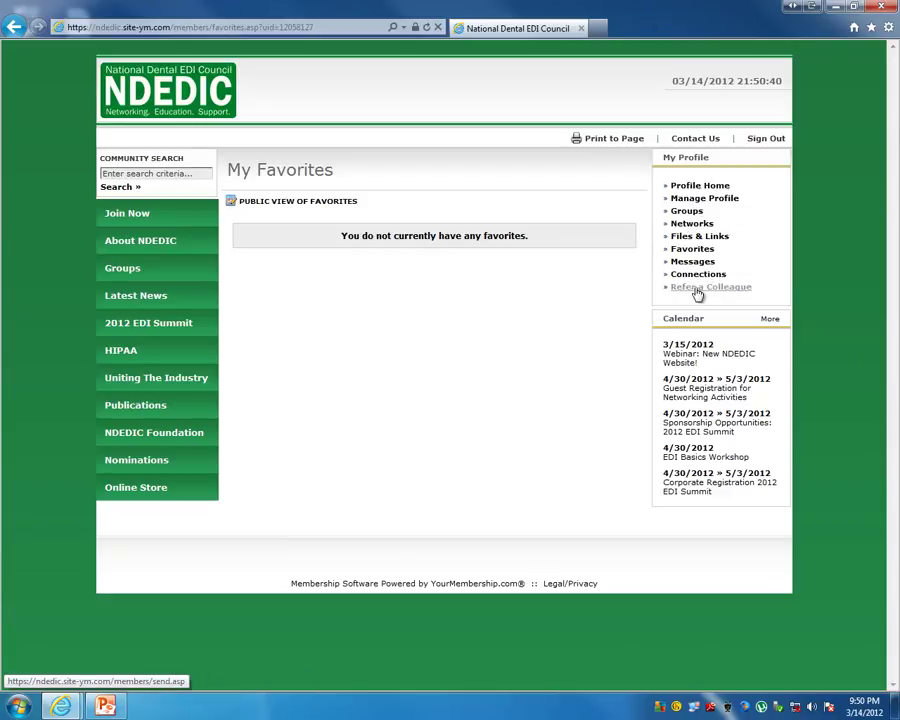
Review the social networks listed under Networks in Manage Profile and return to Profile Home.
click(711, 199)
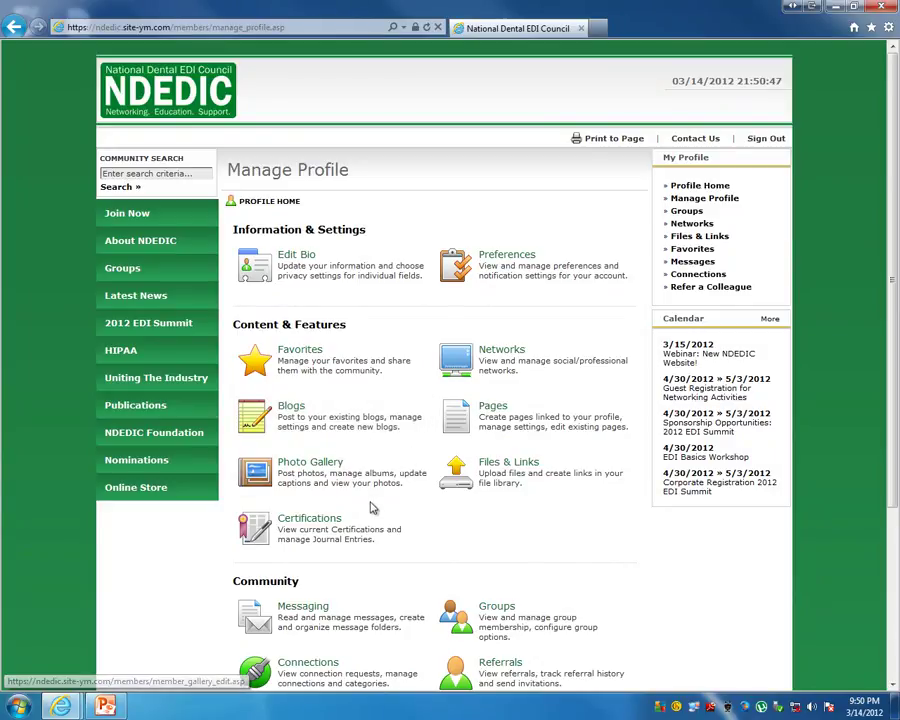
scroll(408, 500, down, 1)
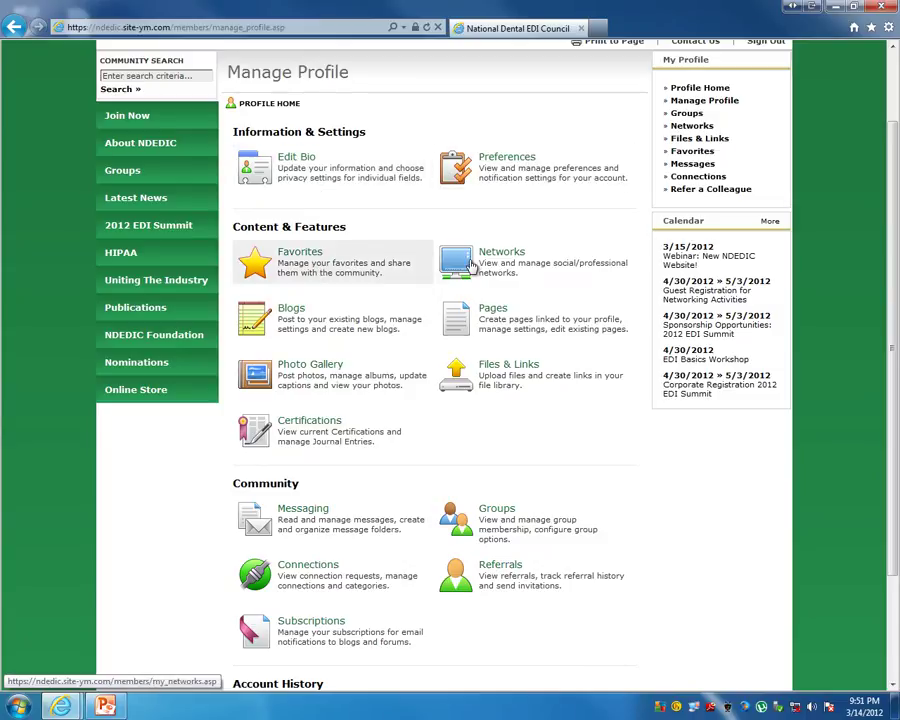
click(503, 266)
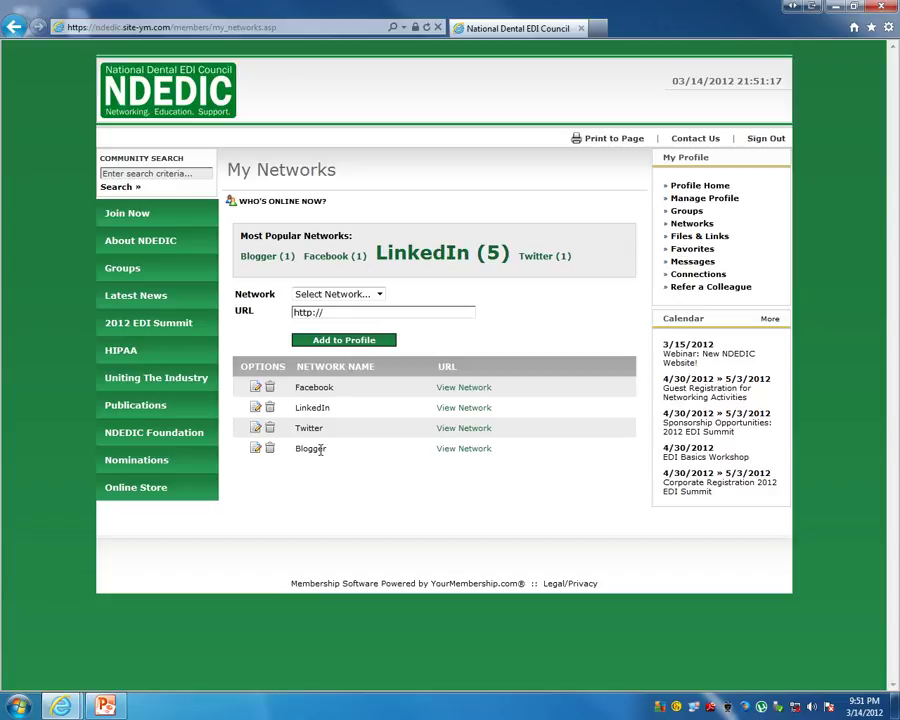
click(688, 185)
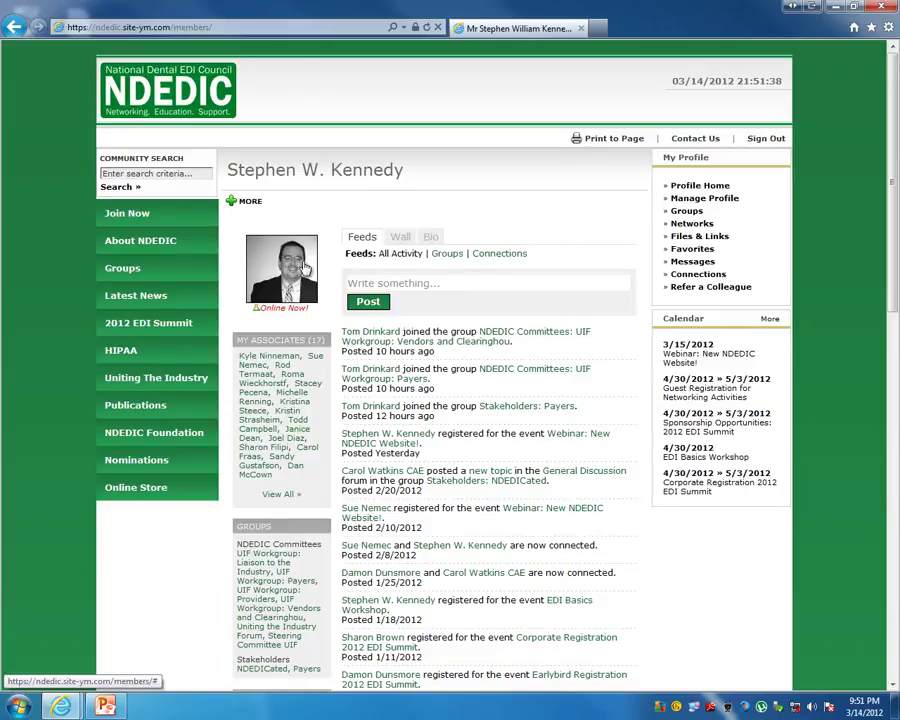
Open the profile's Bio and check the viewing options of its linked social networks, including Facebook and Twitter.
mouse_move(300, 268)
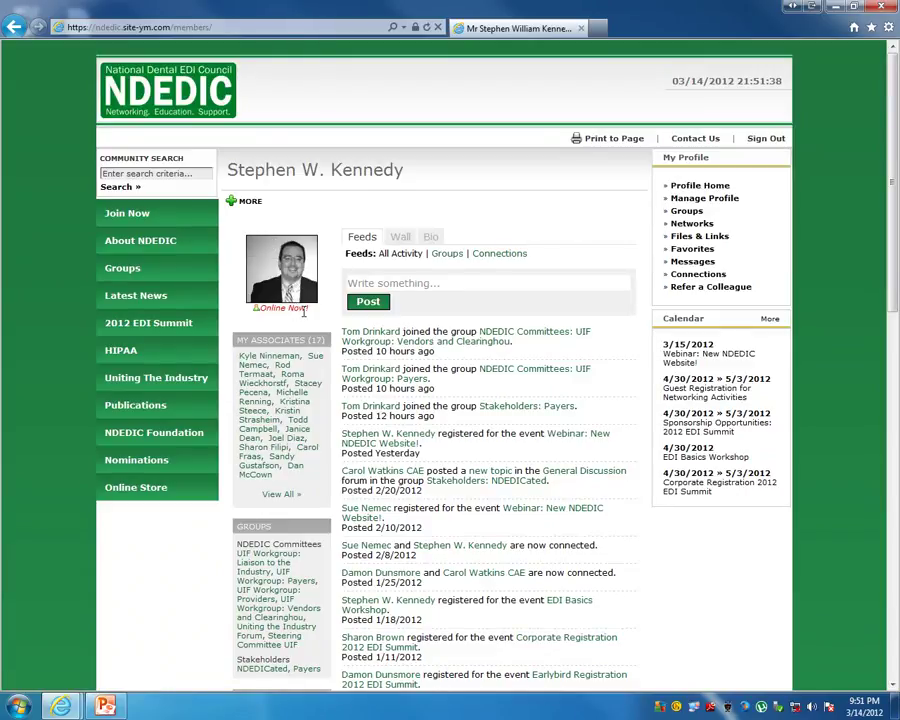
click(437, 236)
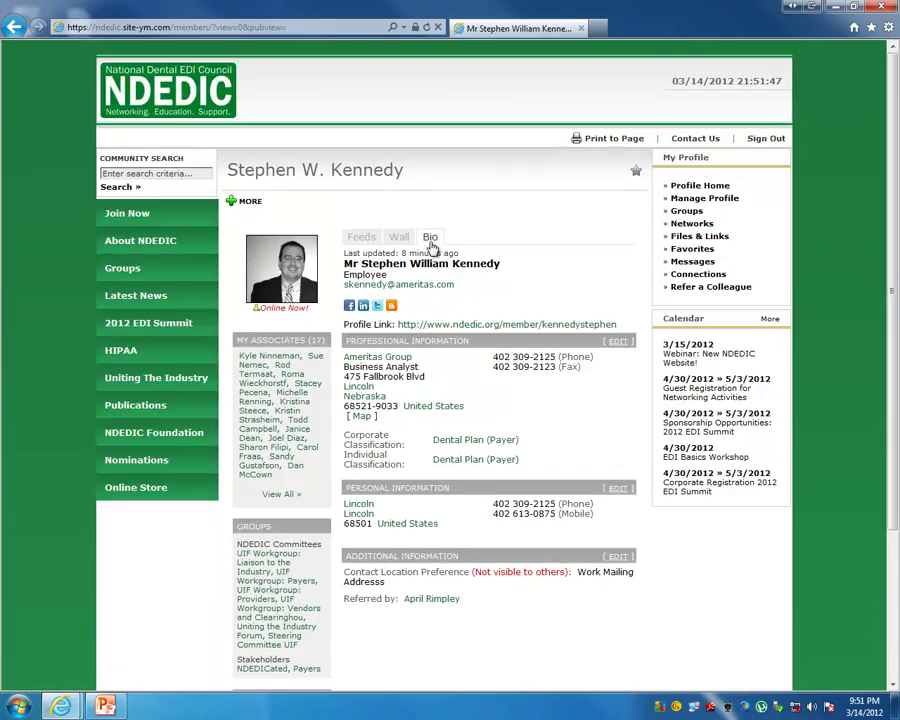
mouse_move(349, 310)
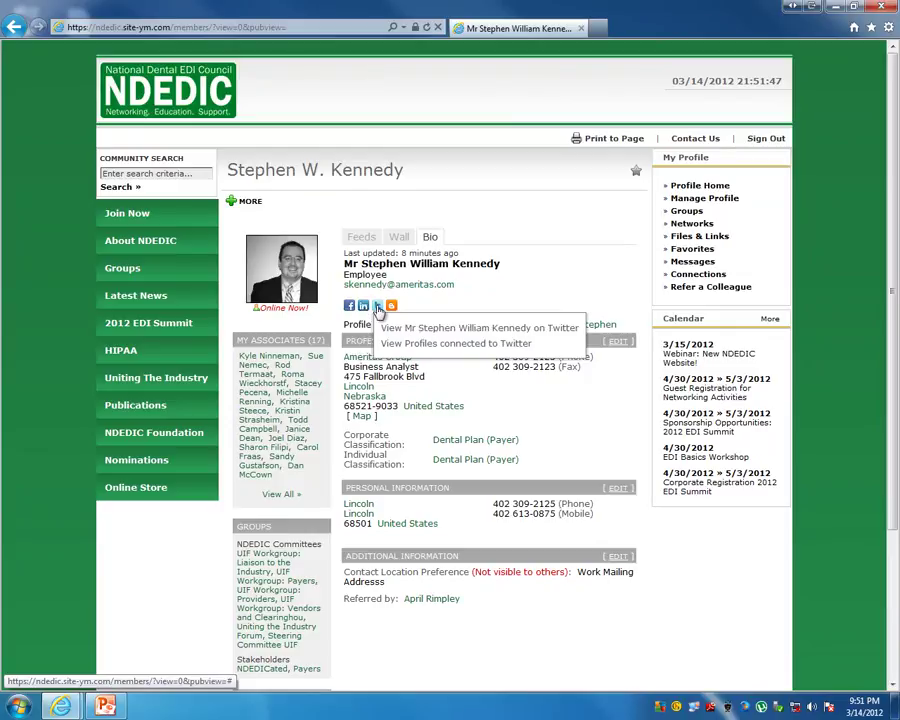
mouse_move(396, 311)
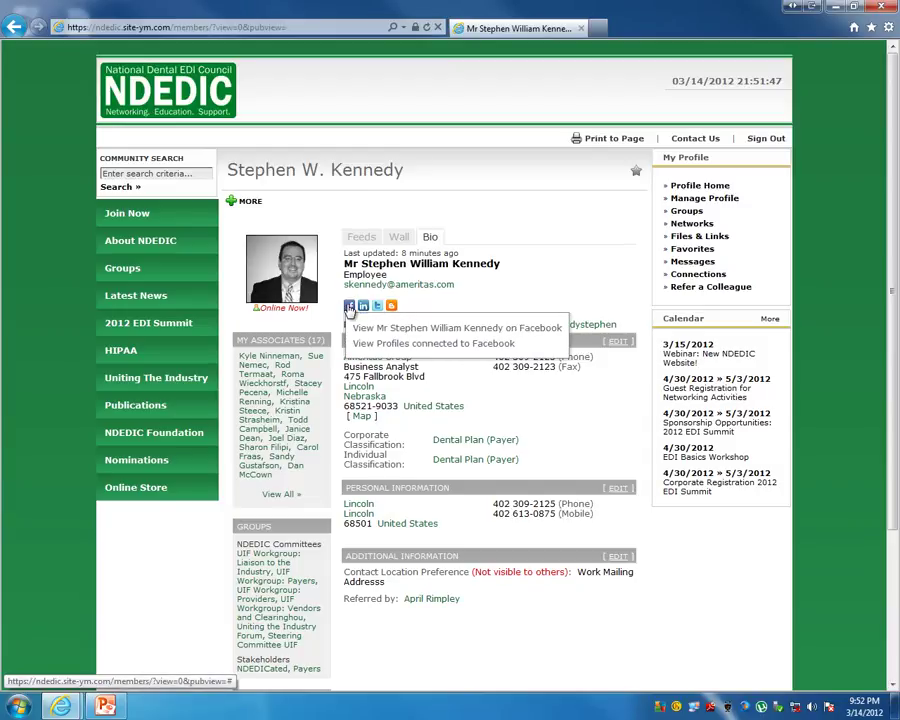
Start a new blog from Blogs in Manage Profile and name it Mostly Gibberish.
click(697, 202)
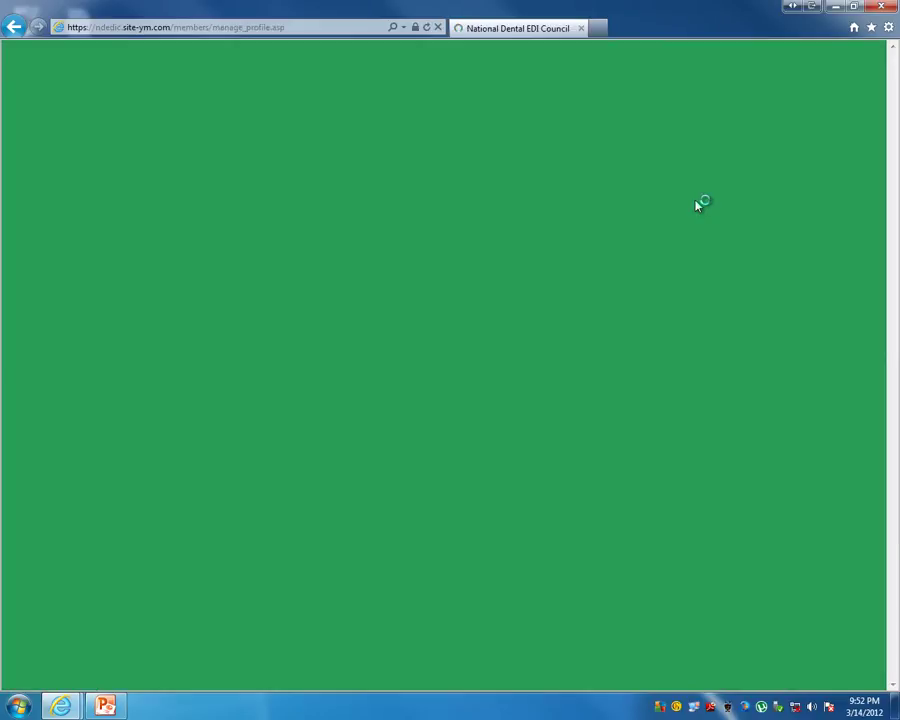
scroll(470, 310, down, 2)
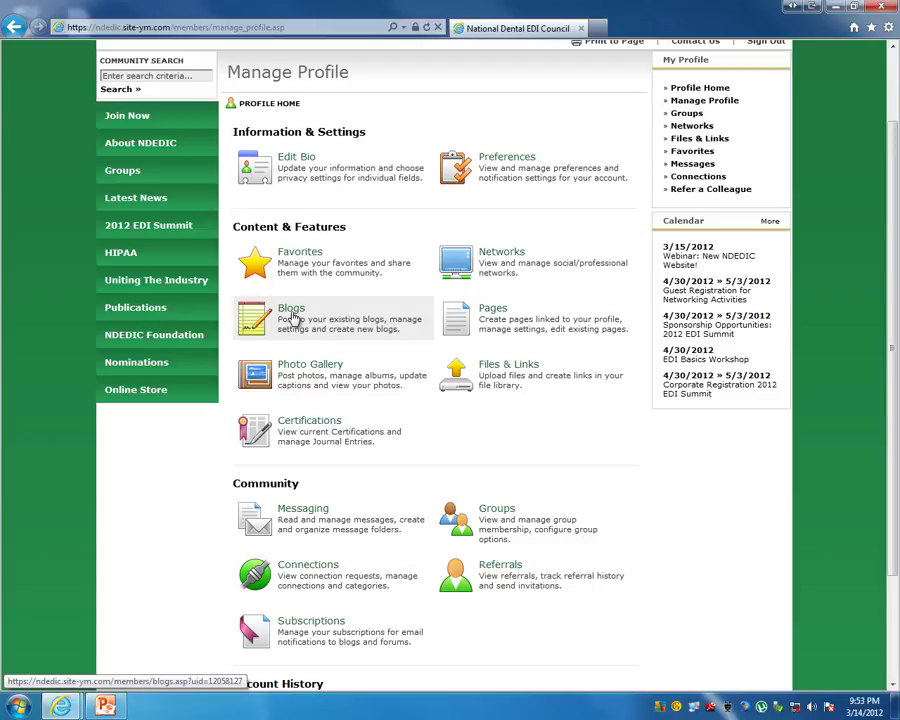
click(292, 316)
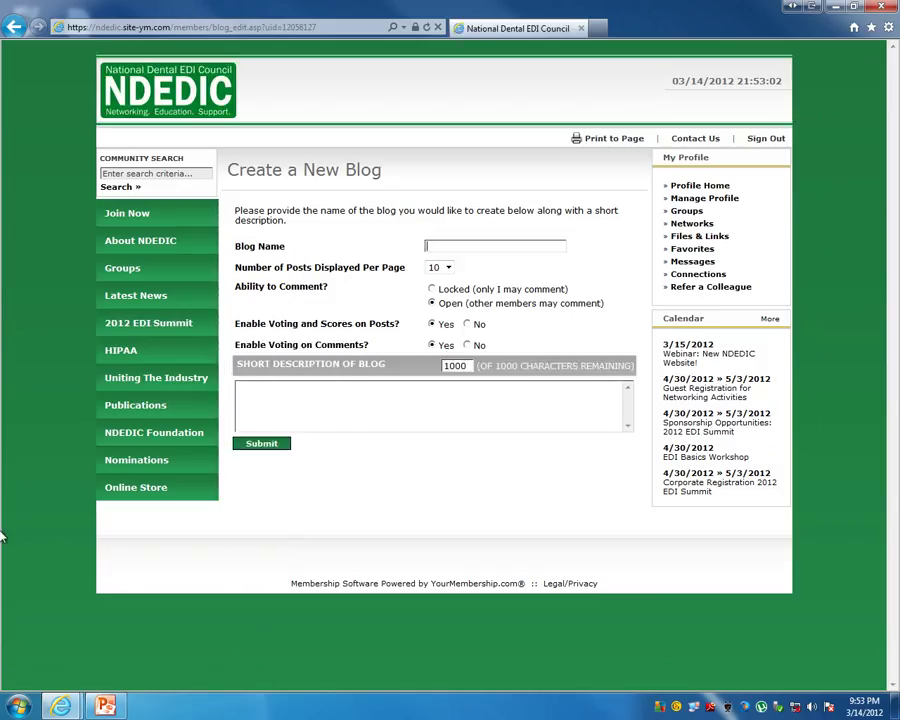
text(Mo)
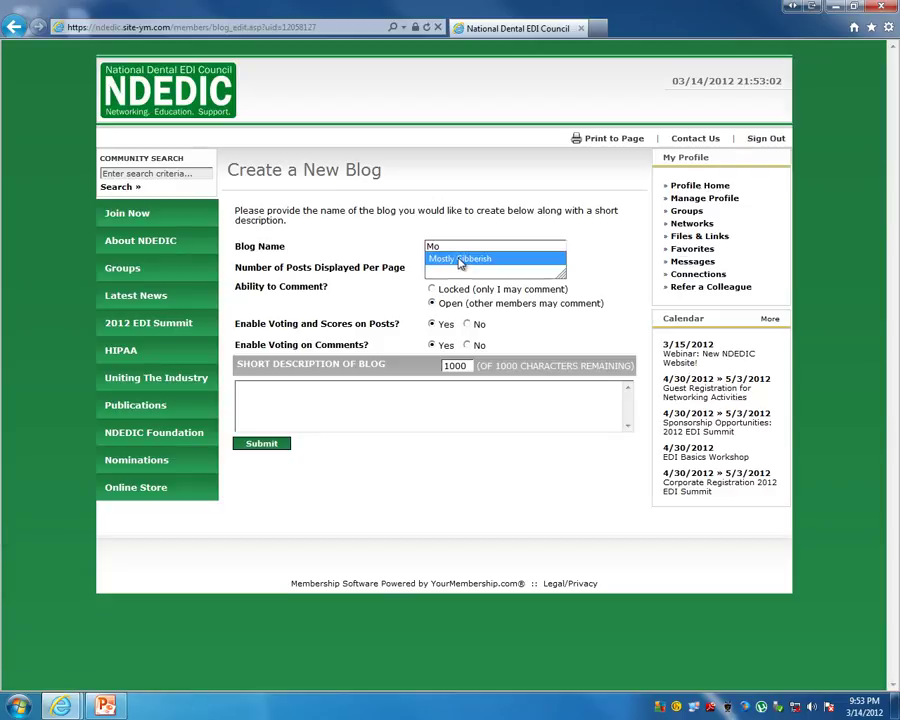
click(460, 260)
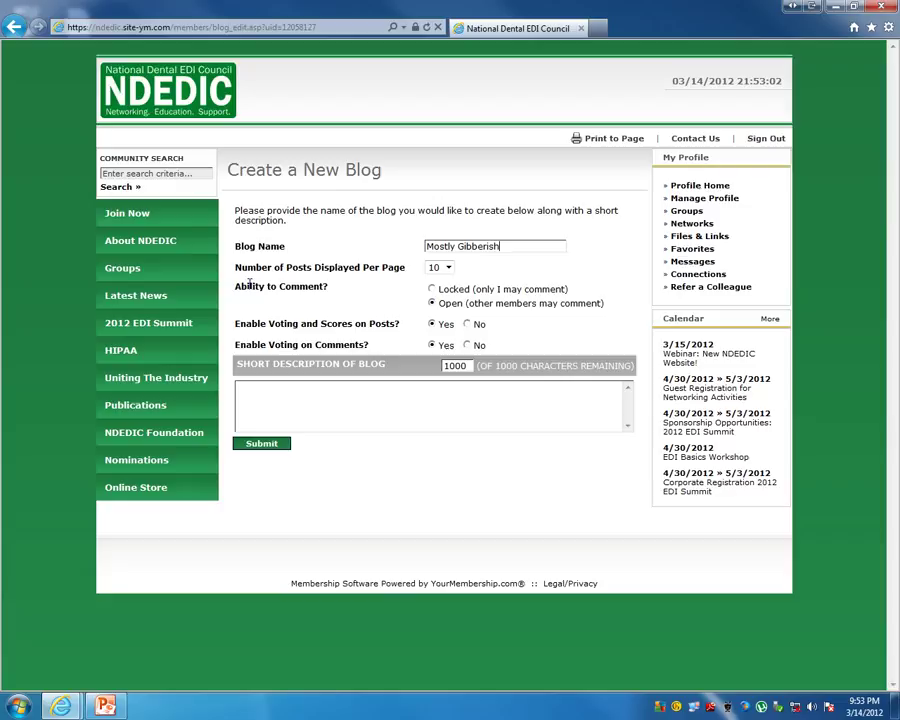
Lock commenting, disable voting on posts and comments, and submit the blog with the description "This is cool blog about stuff.".
click(432, 290)
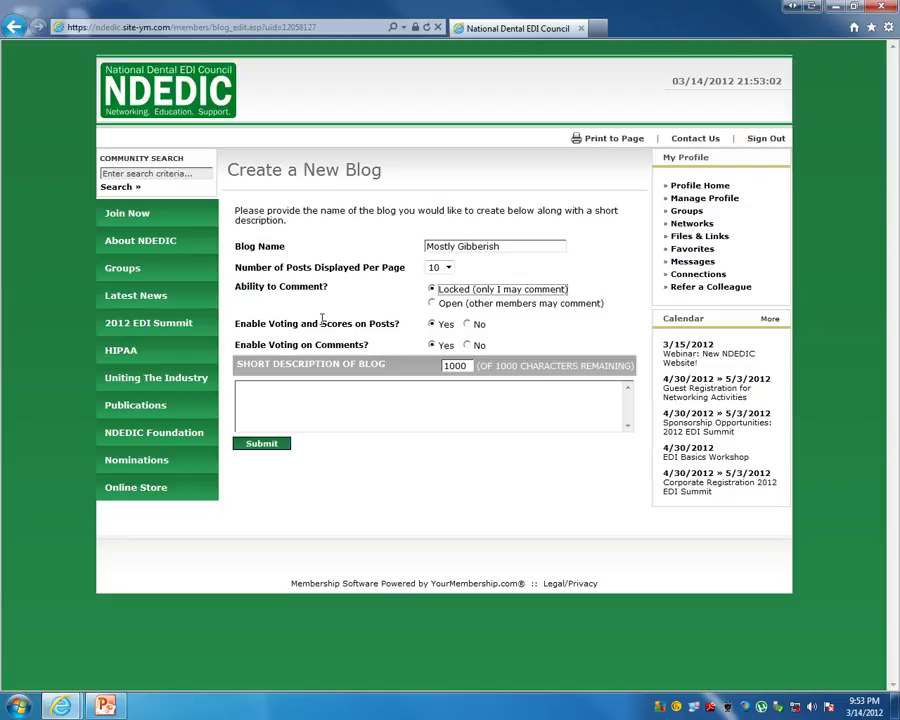
click(469, 325)
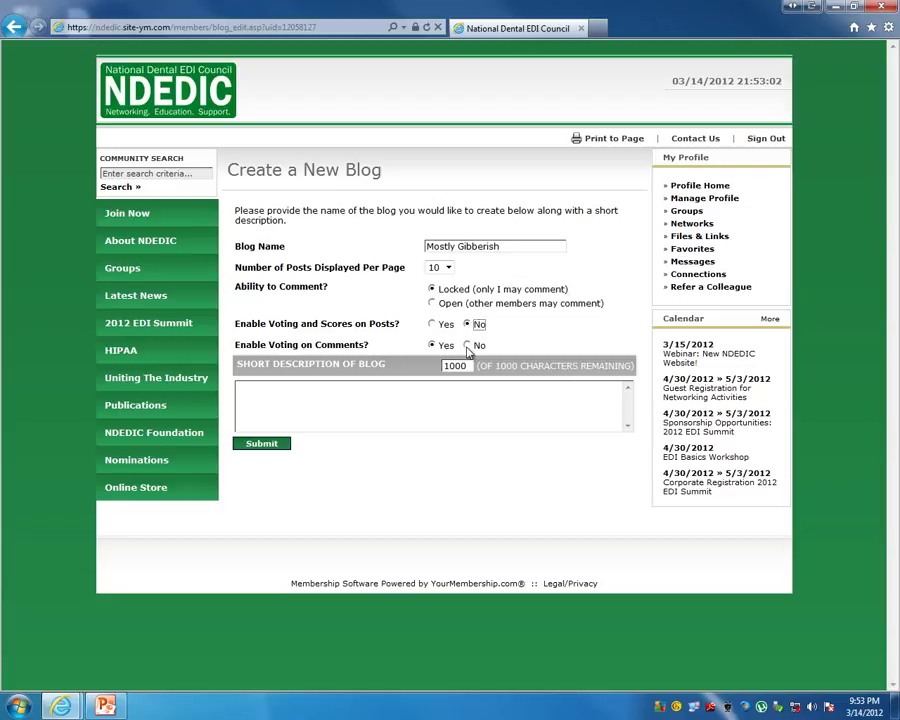
click(468, 346)
mouse_move(137, 373)
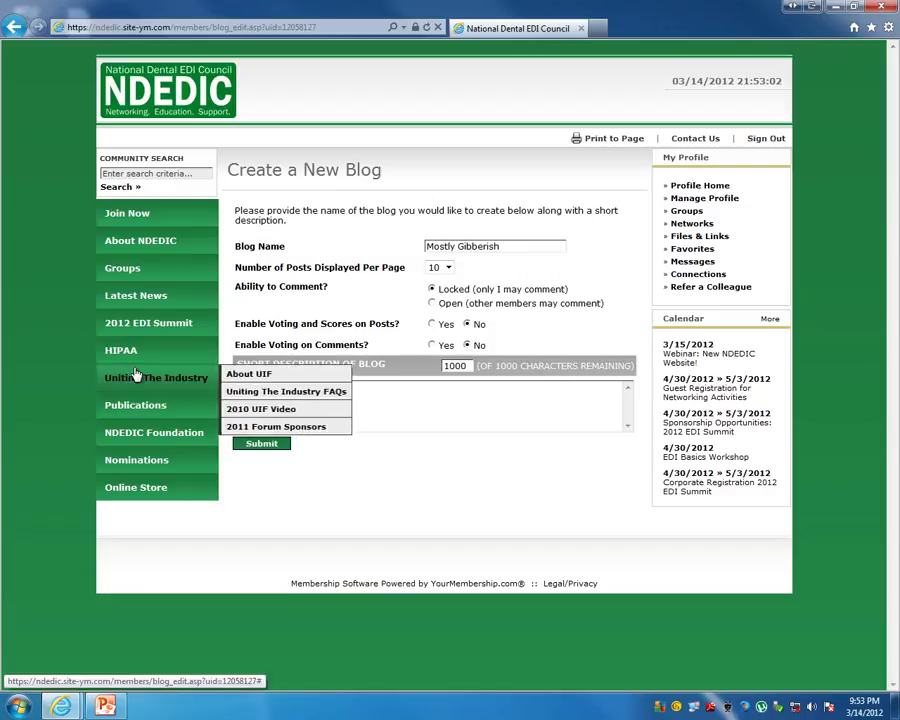
click(421, 403)
text(This is cool blog about stuff.)
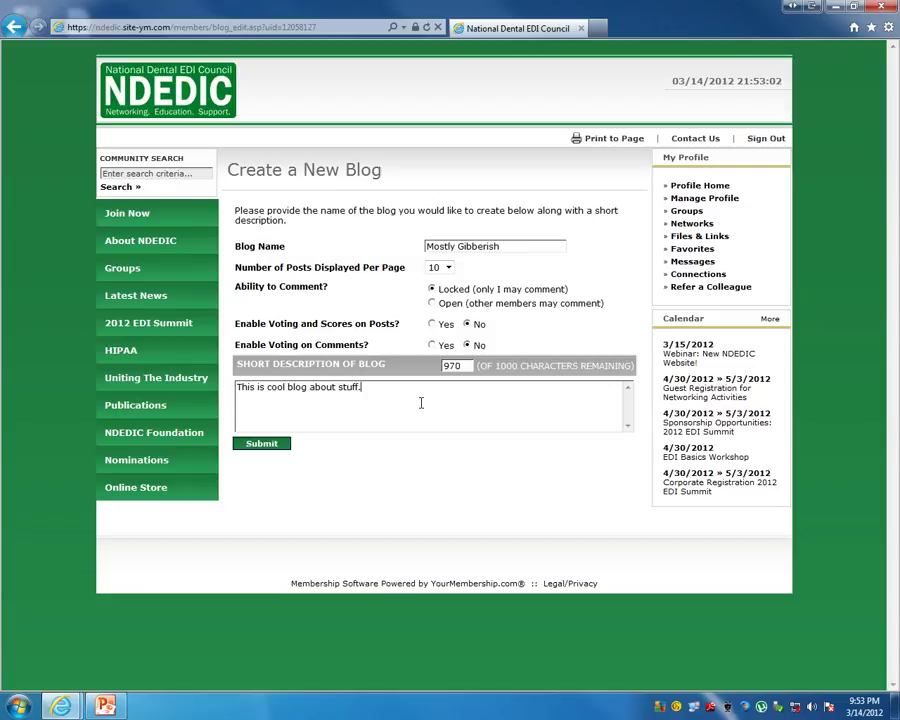
click(260, 446)
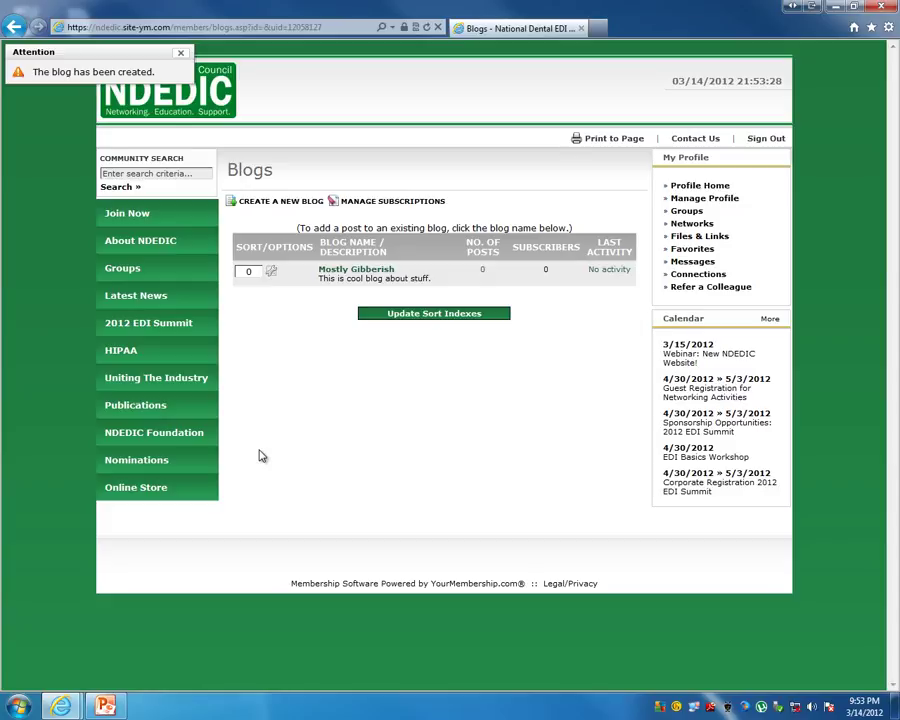
Add a new post to the Mostly Gibberish blog with the body "This is a test." and try to submit it untitled.
click(348, 271)
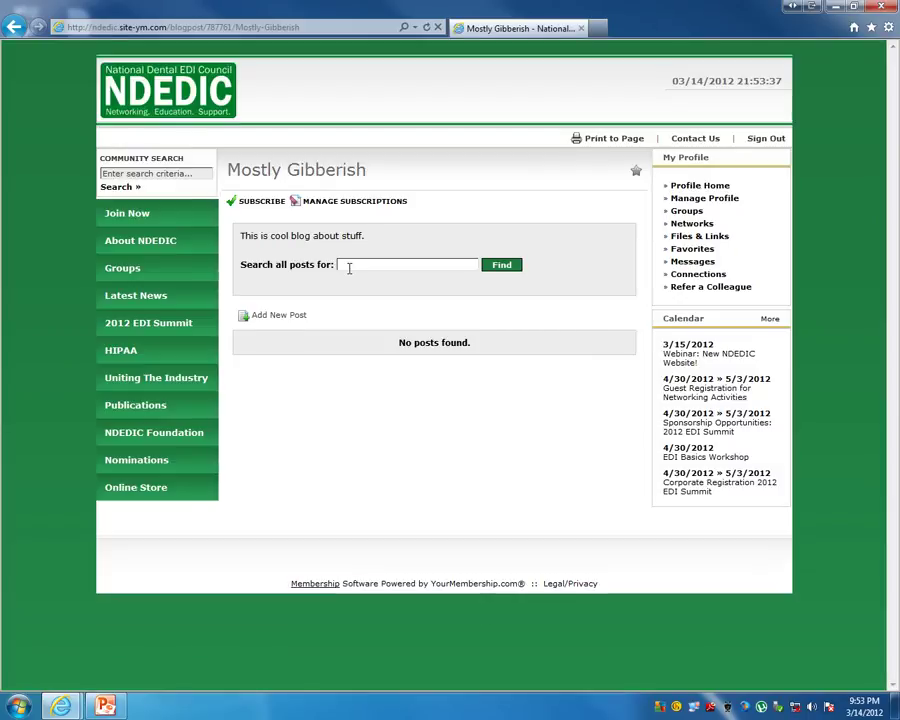
click(272, 316)
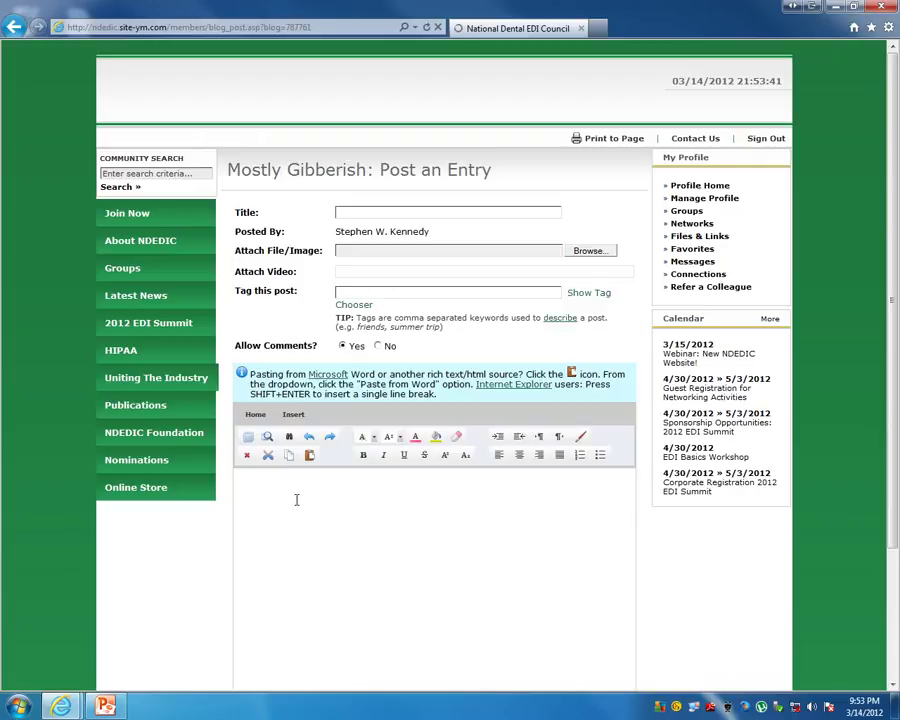
click(254, 488)
text(This)
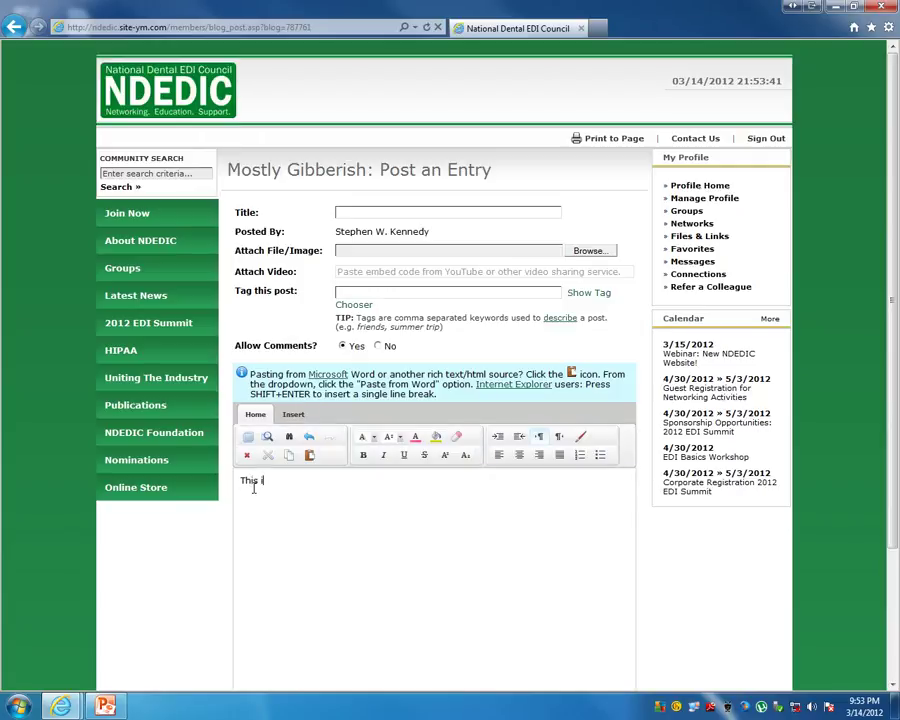
text( is a test.)
scroll(220, 558, down, 2)
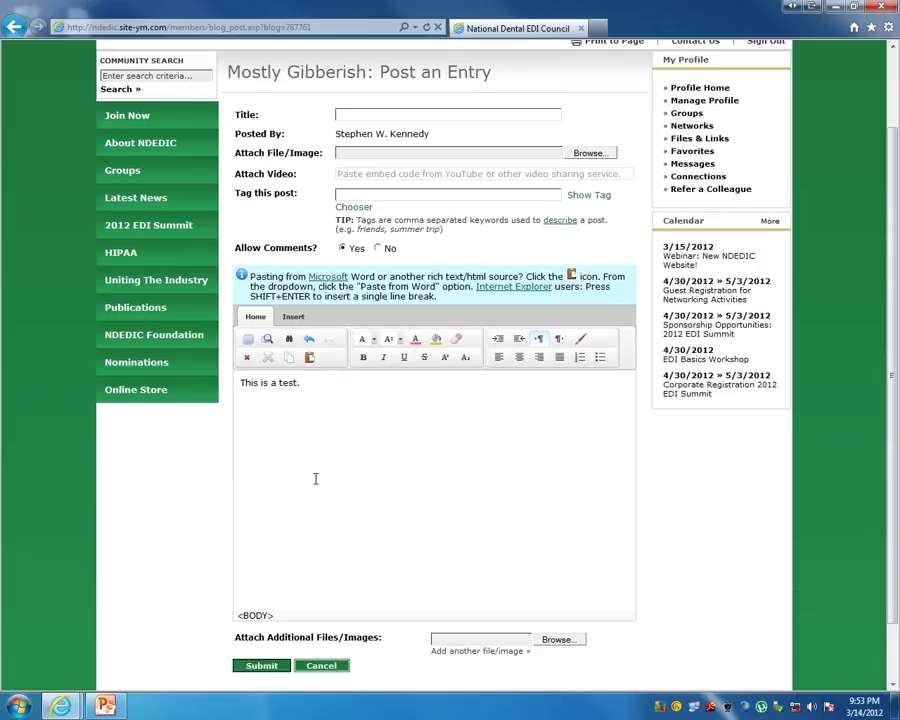
scroll(280, 525, down, 2)
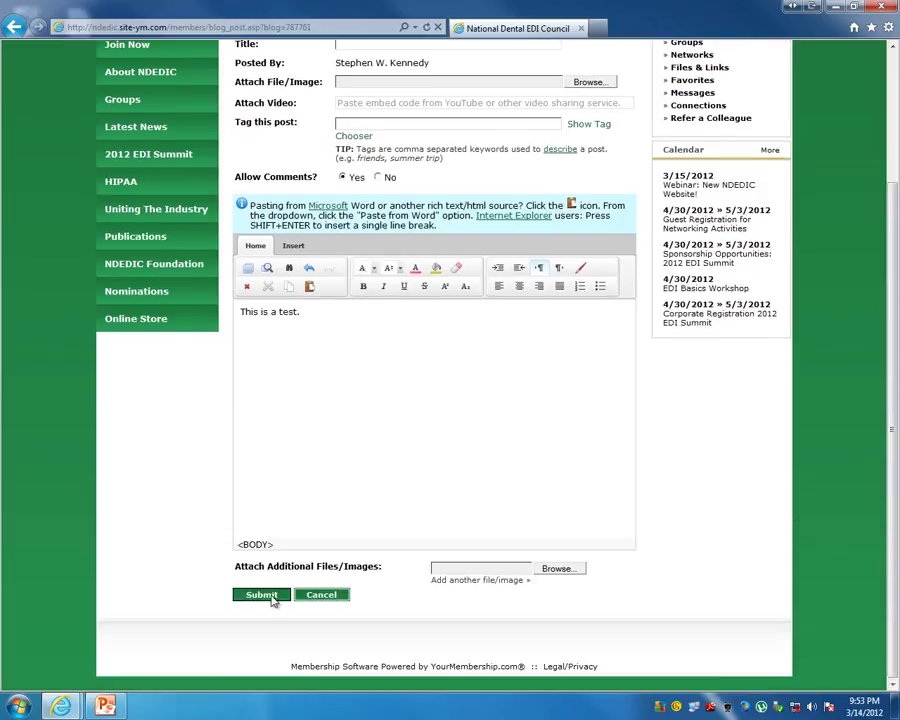
click(274, 597)
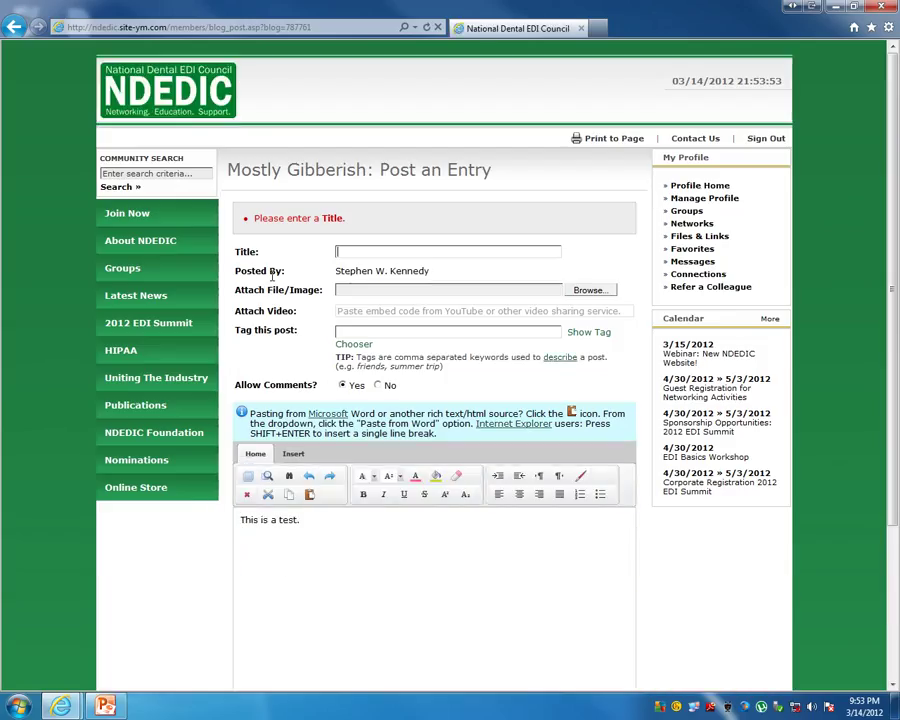
Title the blog post "This is a test" and submit it.
text(This is a tes)
scroll(338, 400, down, 3)
click(265, 607)
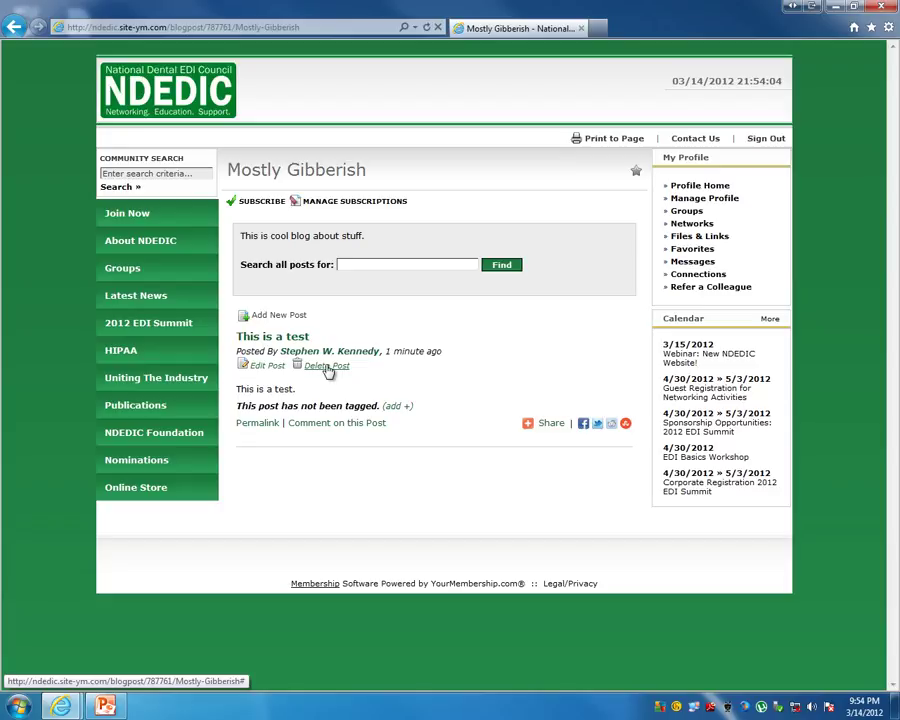
Delete the "This is a test" post from the Mostly Gibberish blog.
click(328, 367)
click(519, 418)
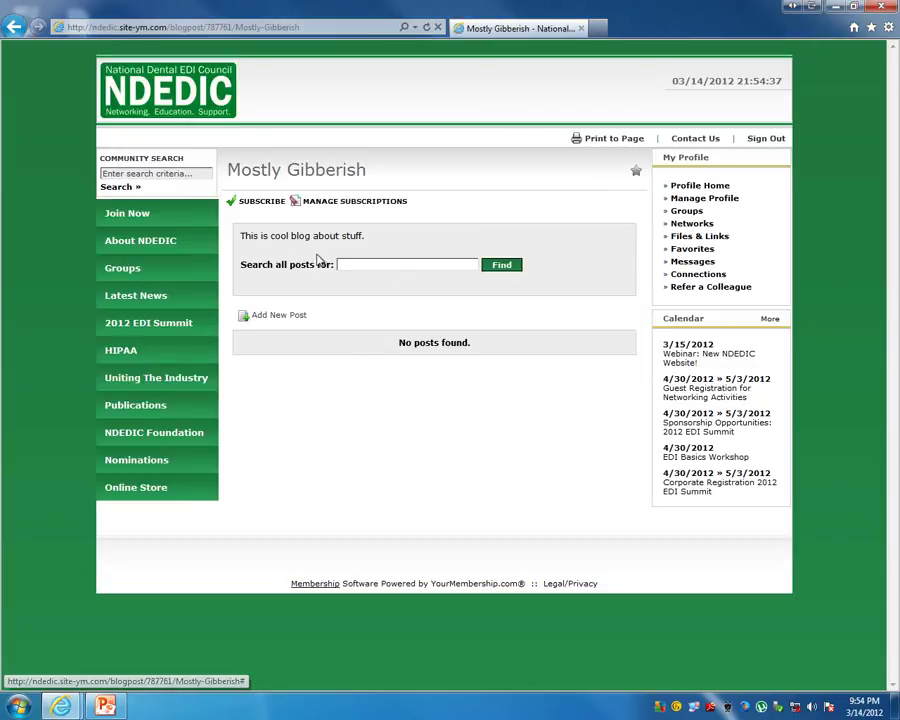
Open the Mostly Gibberish blog's configuration from Blogs in Manage Profile and delete the blog.
click(689, 200)
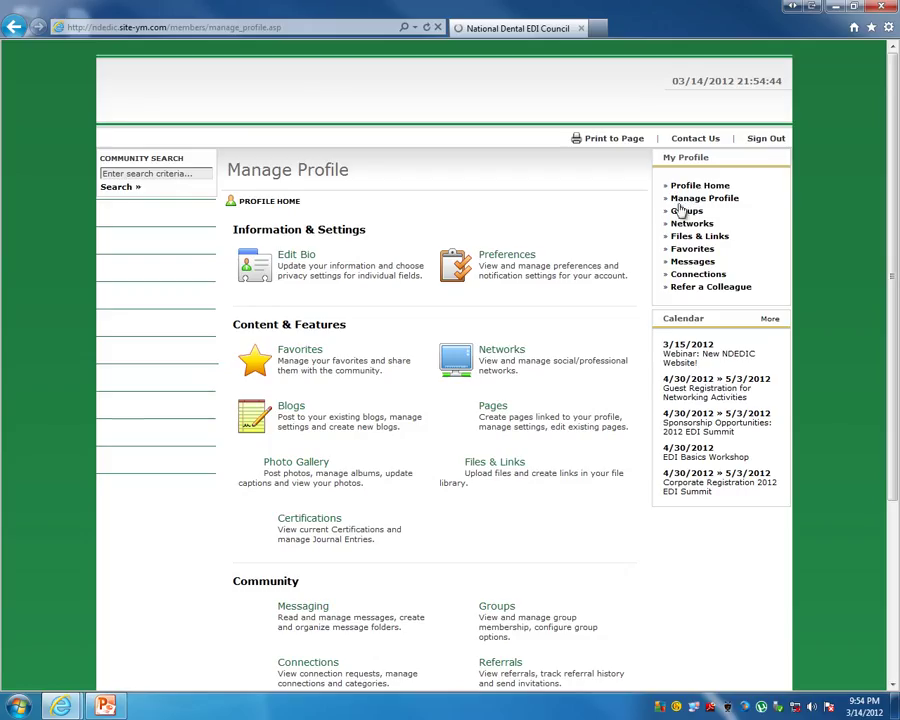
click(283, 416)
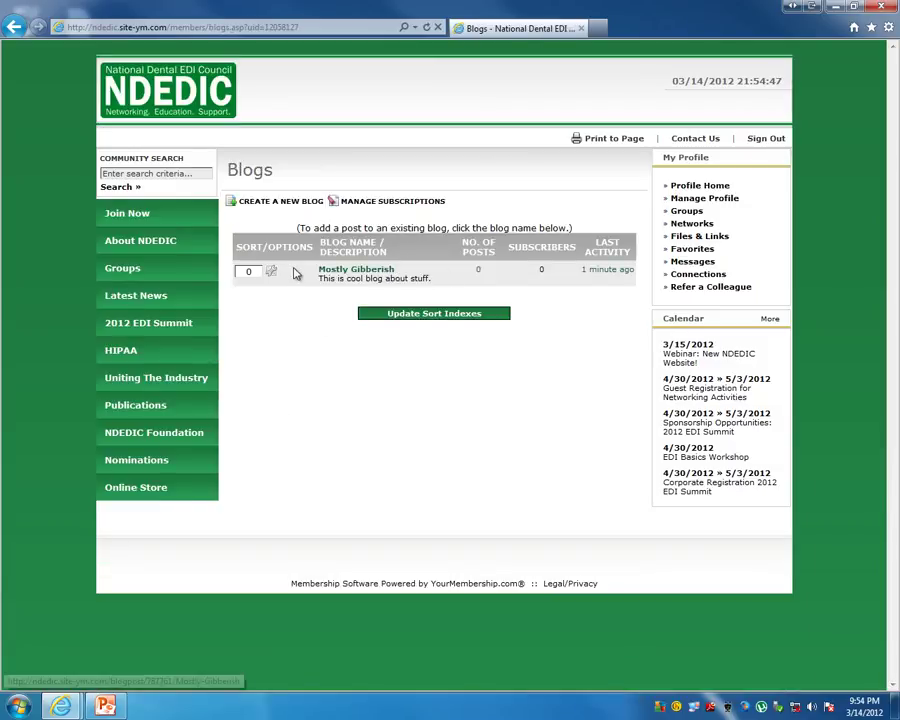
click(274, 273)
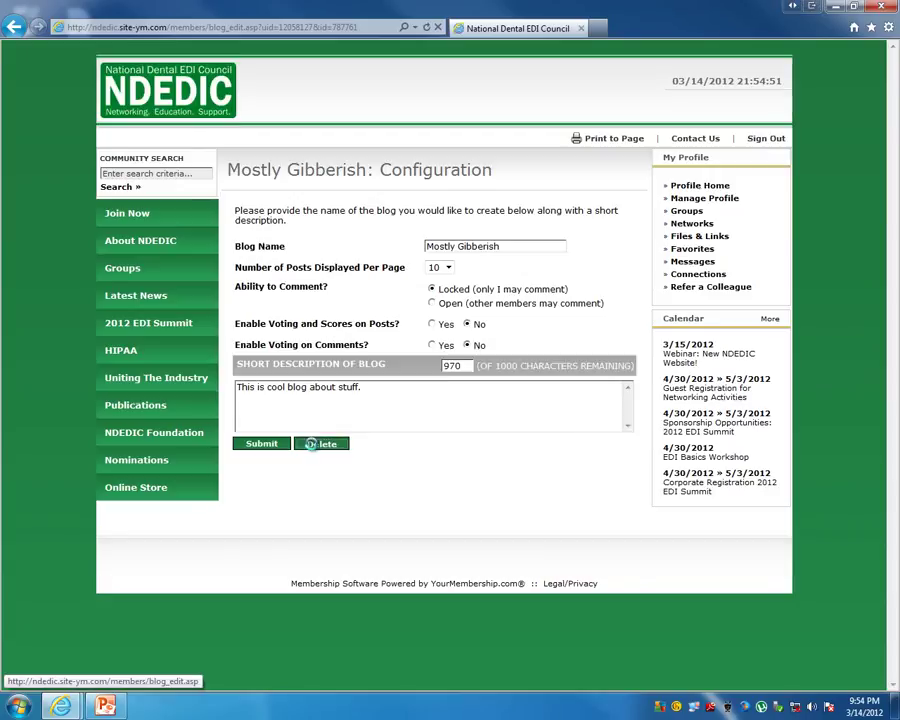
click(316, 444)
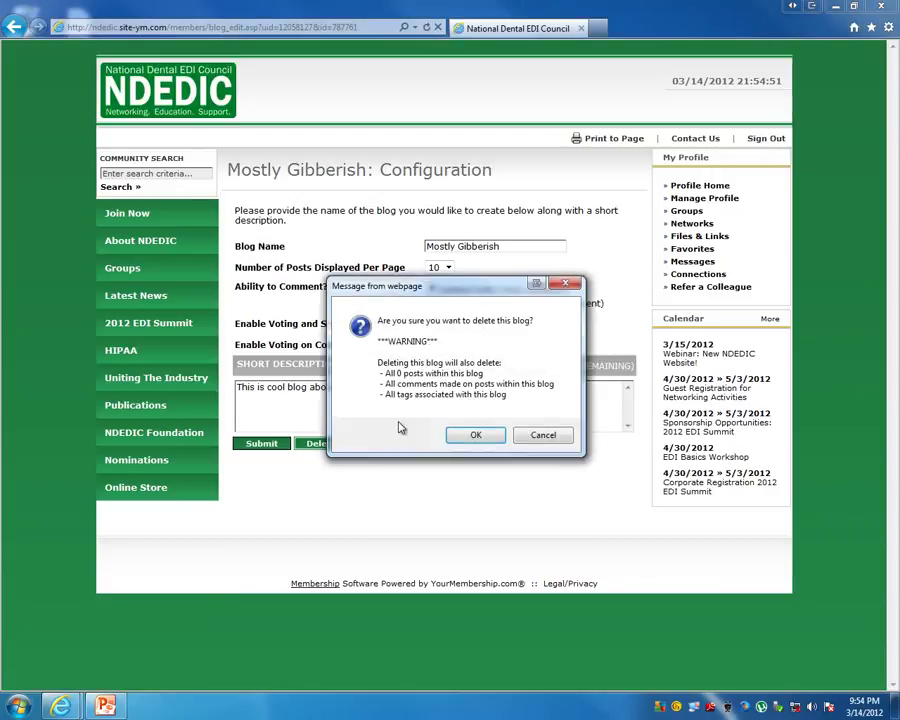
click(470, 436)
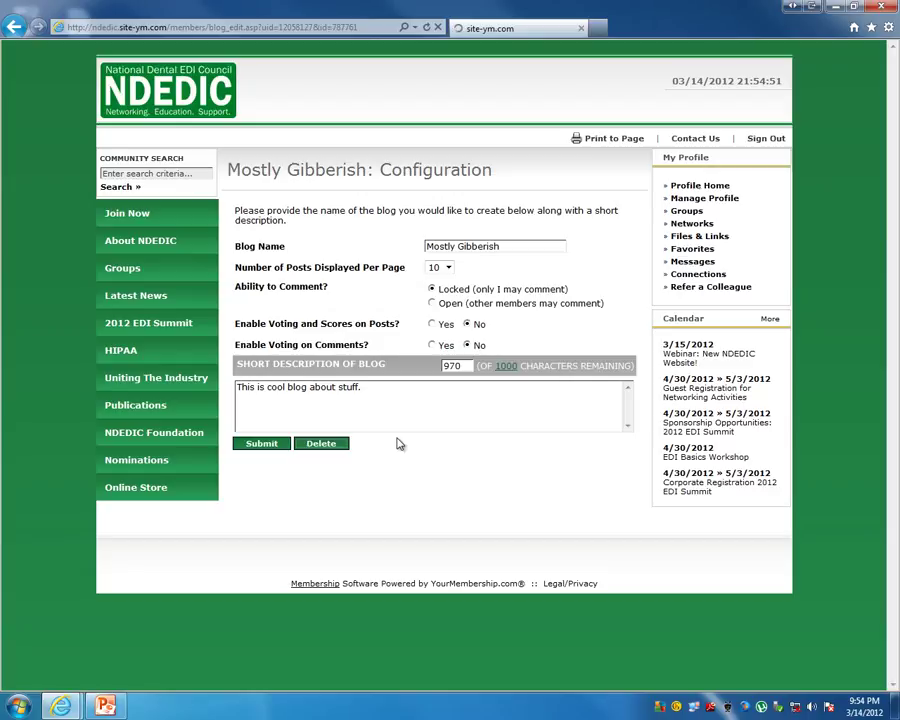
click(320, 446)
click(470, 436)
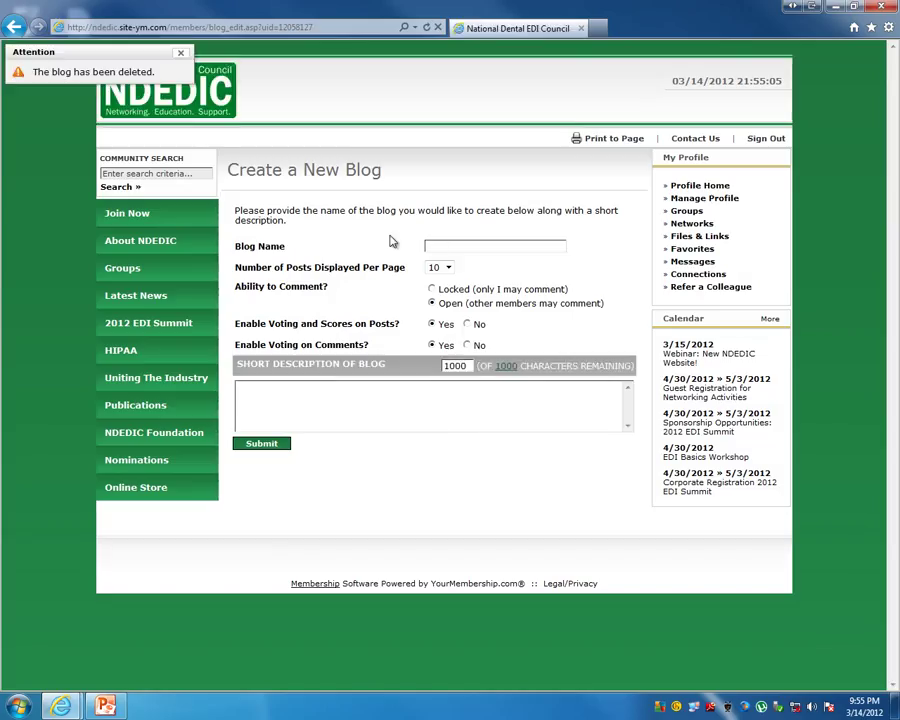
click(179, 53)
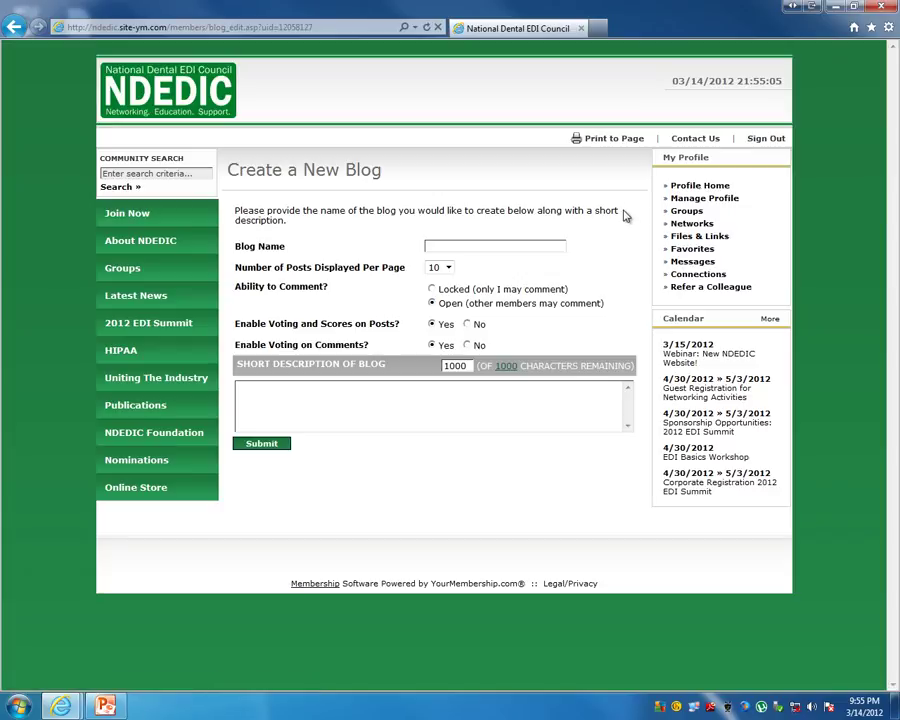
Return to Manage Profile and open the Message Center inbox through Messaging.
click(672, 199)
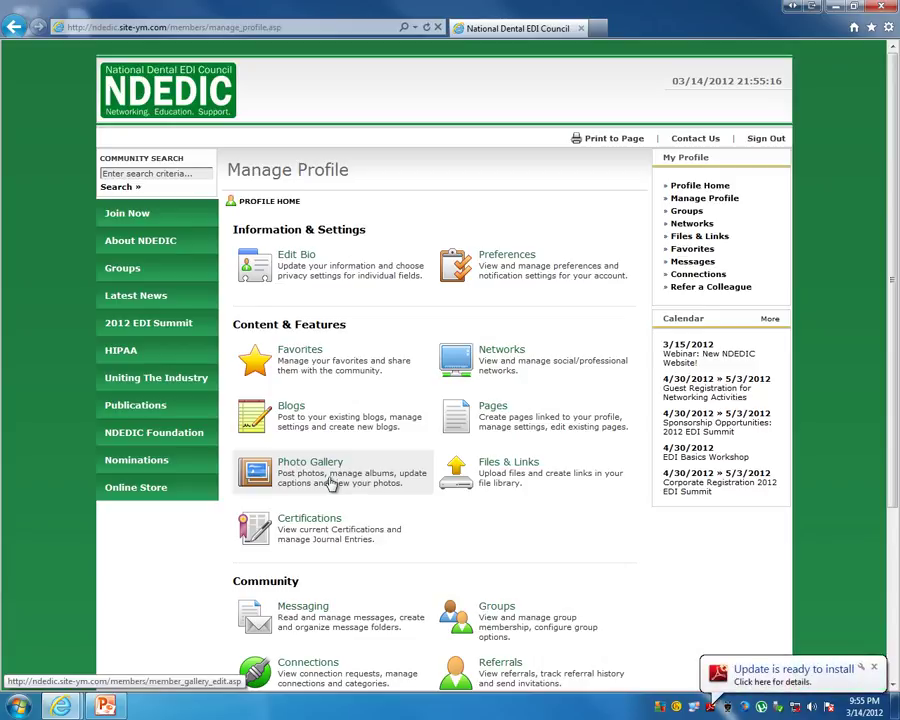
click(874, 669)
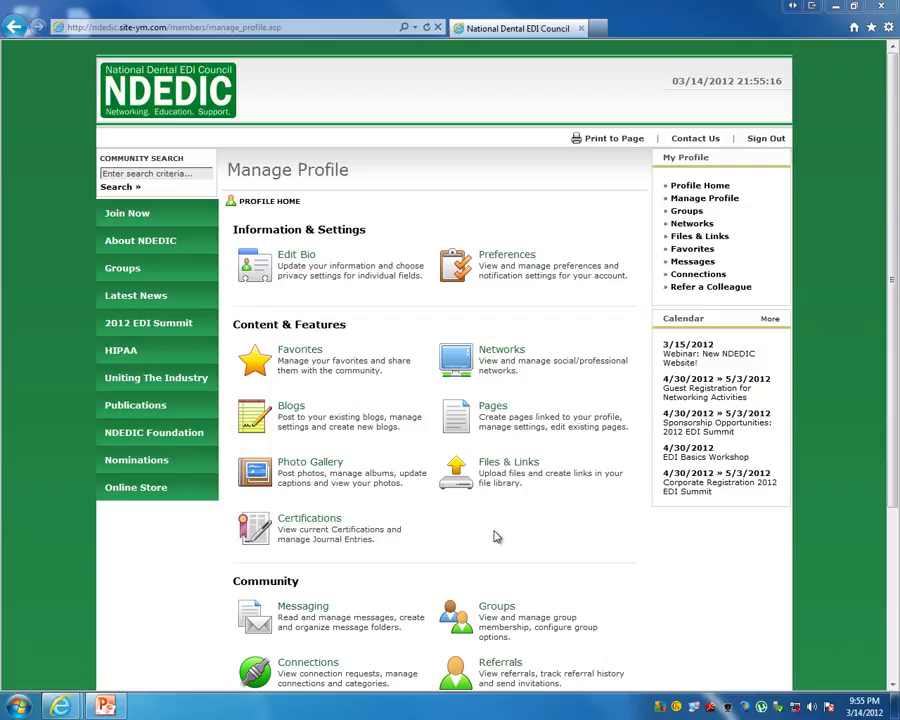
scroll(493, 535, down, 1)
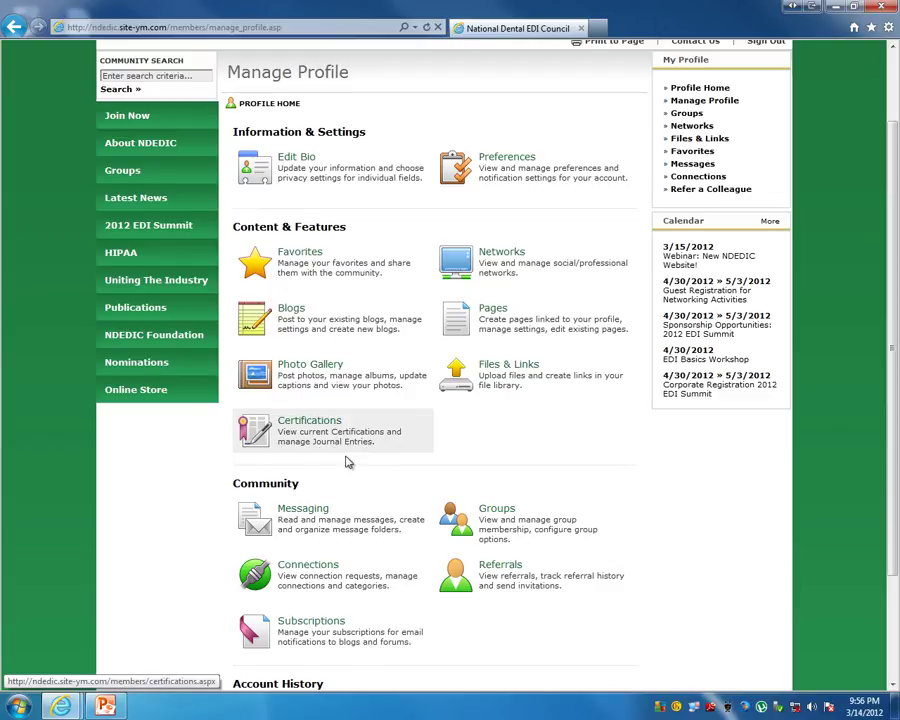
scroll(499, 461, down, 1)
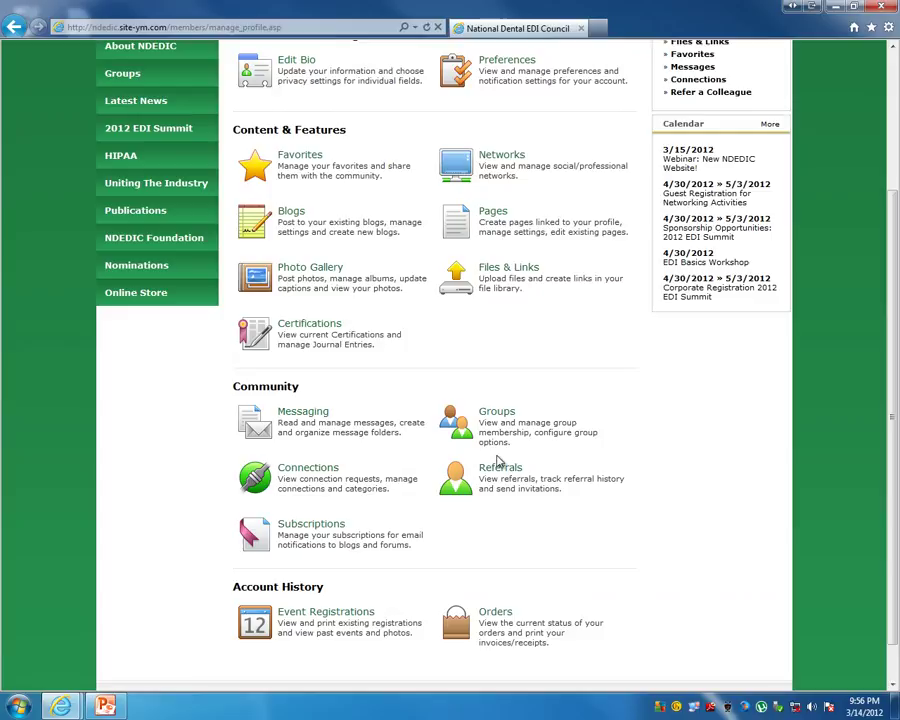
click(310, 419)
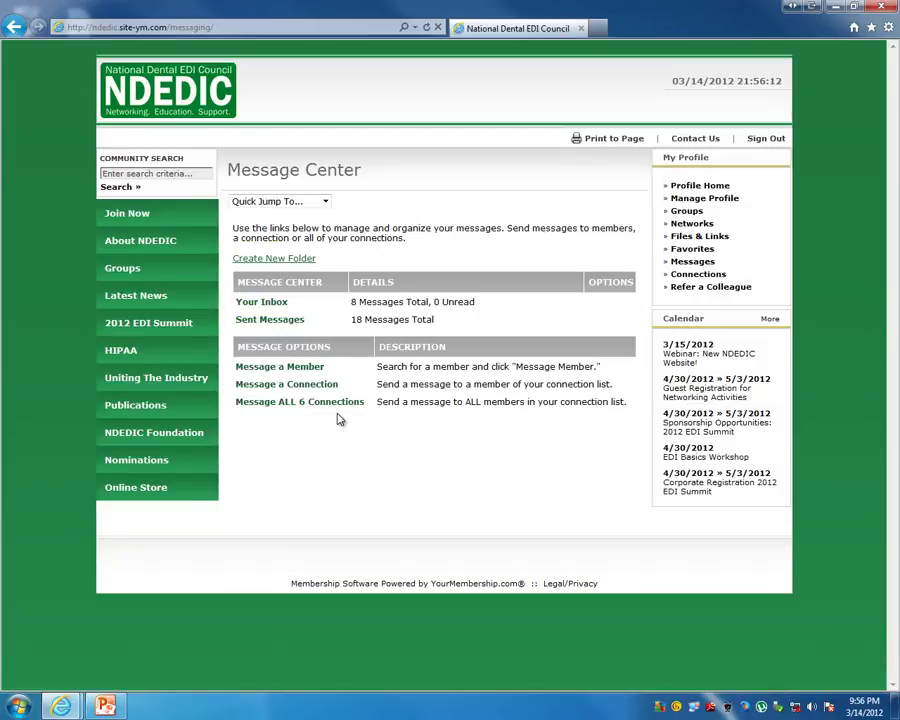
click(267, 309)
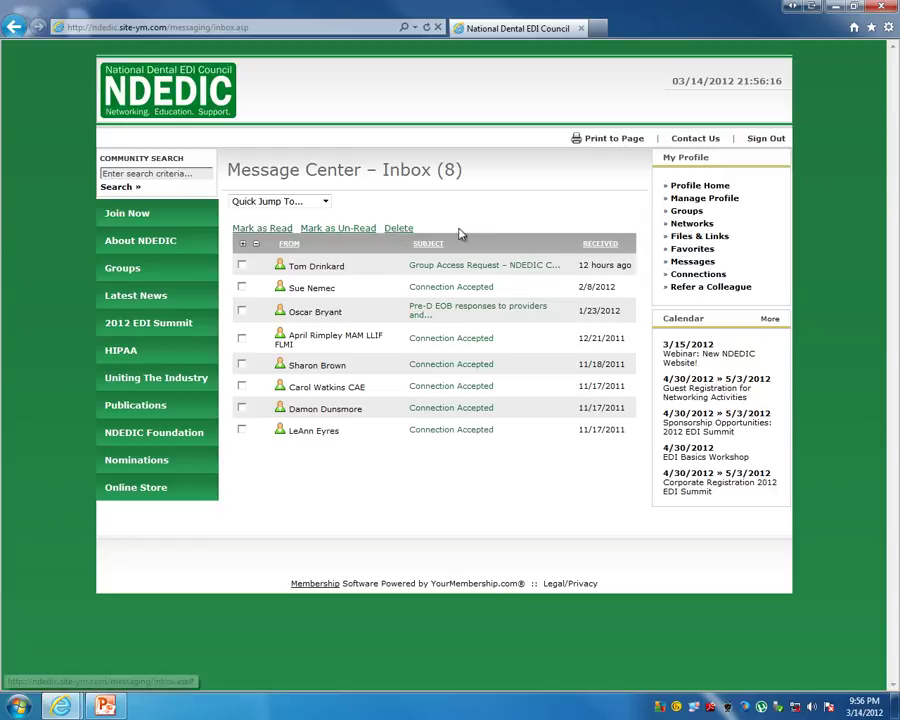
Return to Manage Profile, view the NDEDIC Committees list under Groups, and open the Payers stakeholder group from My Groups.
click(694, 202)
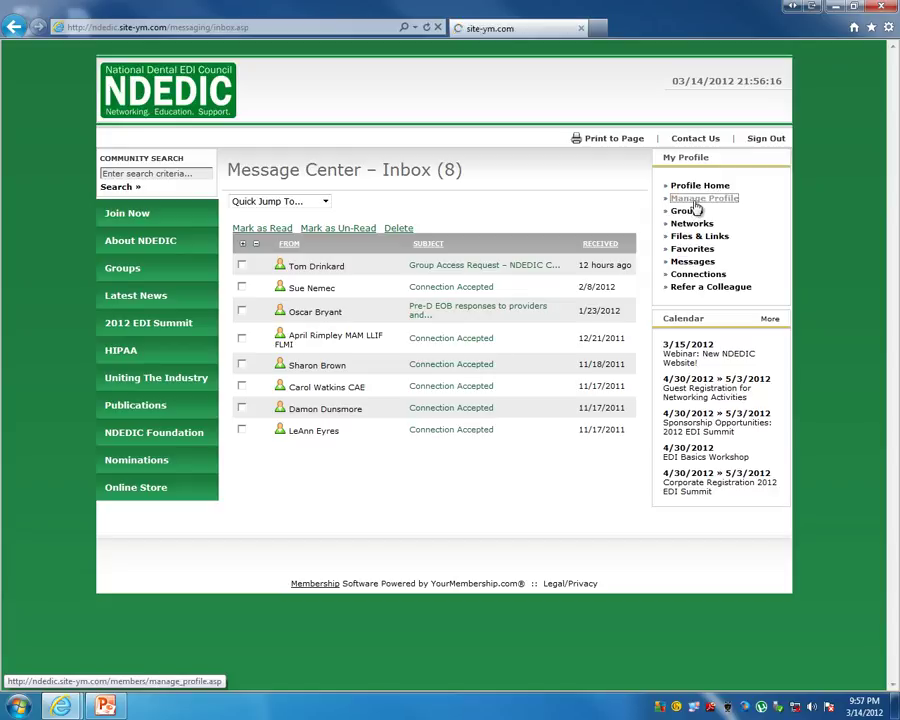
scroll(320, 410, down, 4)
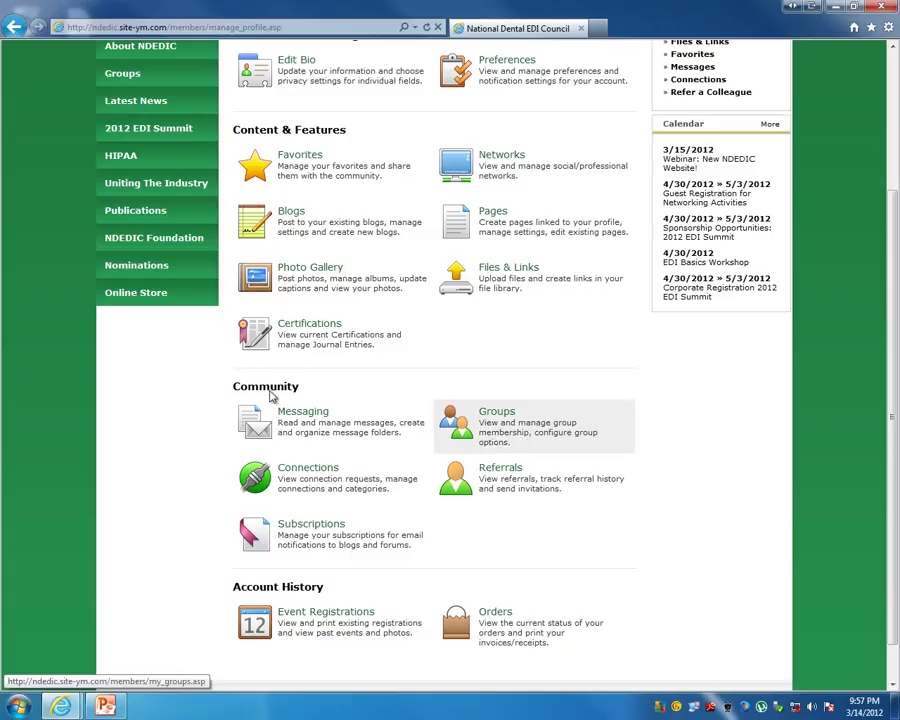
mouse_move(130, 82)
scroll(130, 82, up, 2)
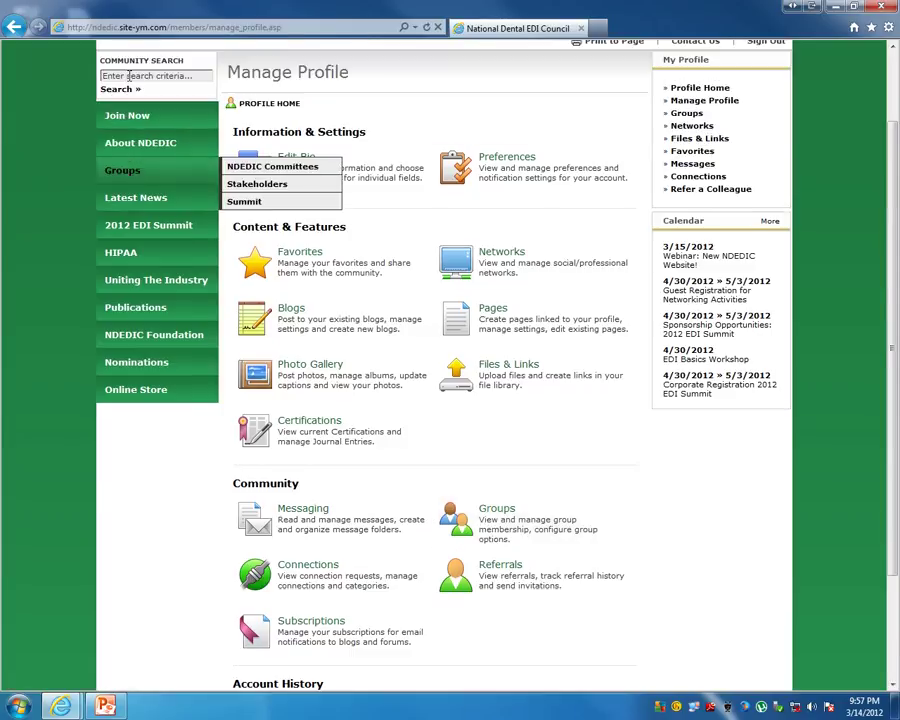
mouse_move(268, 167)
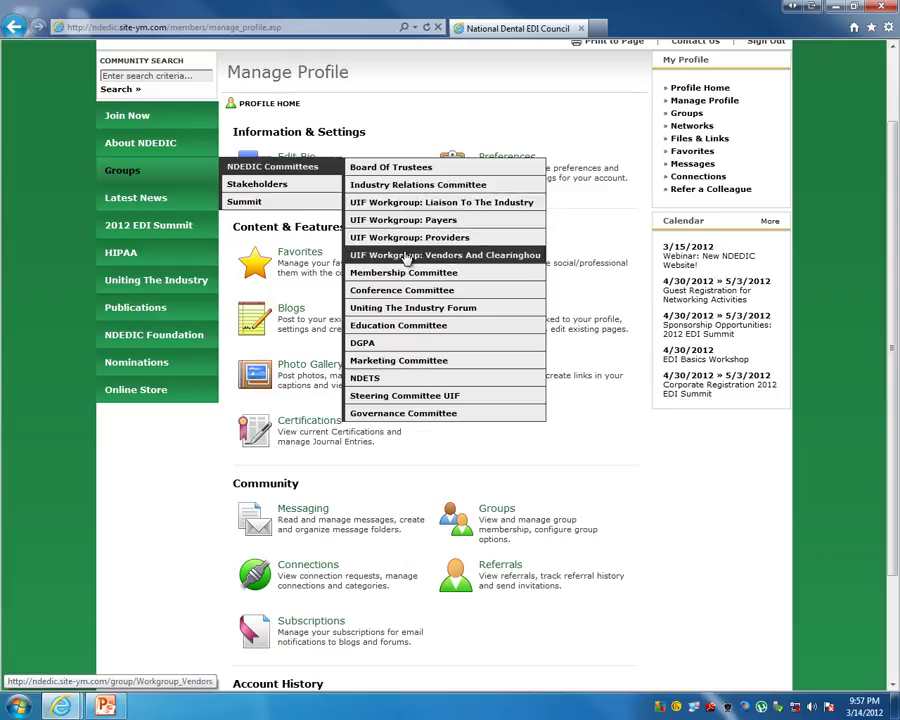
click(513, 533)
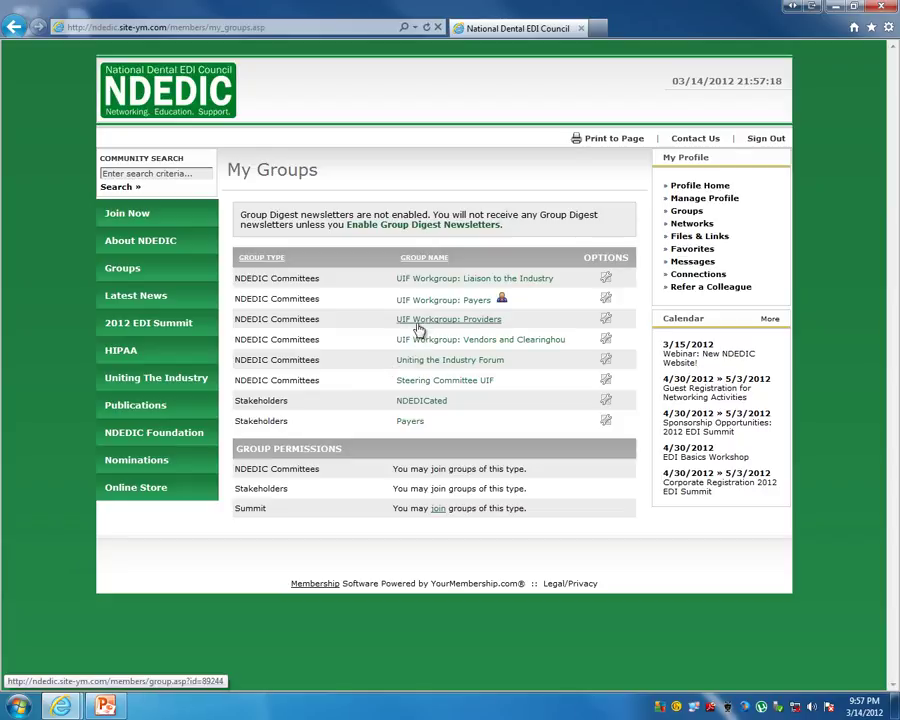
click(409, 423)
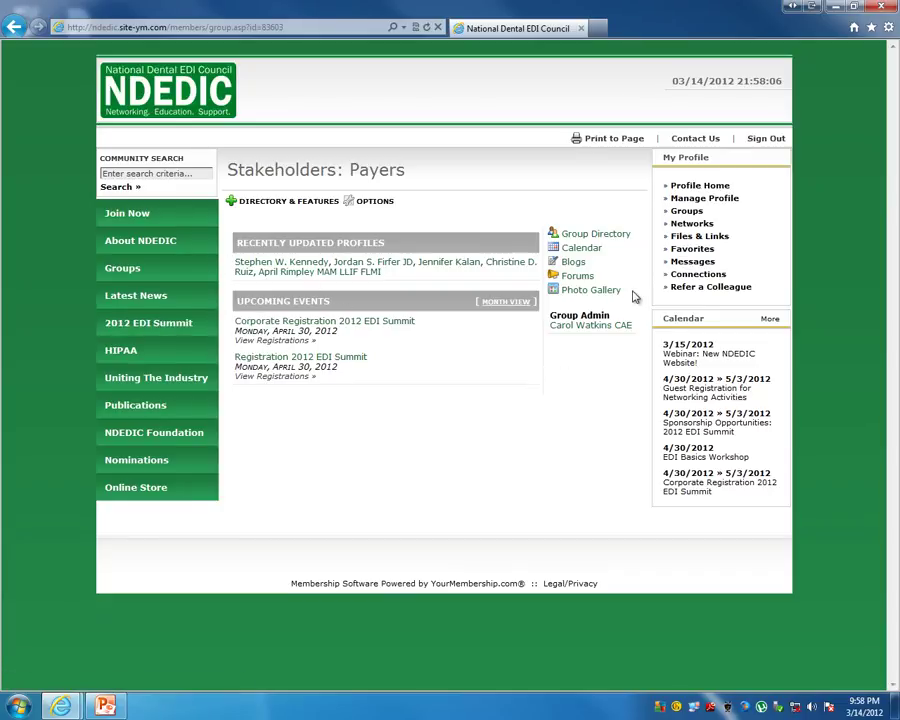
Return to Manage Profile and open the member's Connections page from the Community section.
click(700, 198)
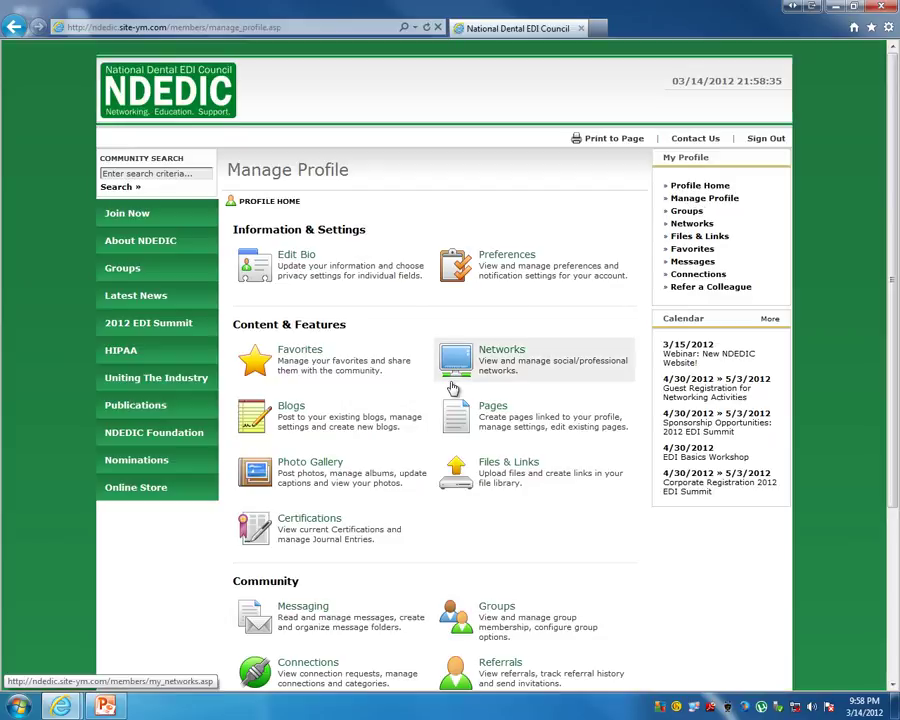
scroll(520, 370, down, 2)
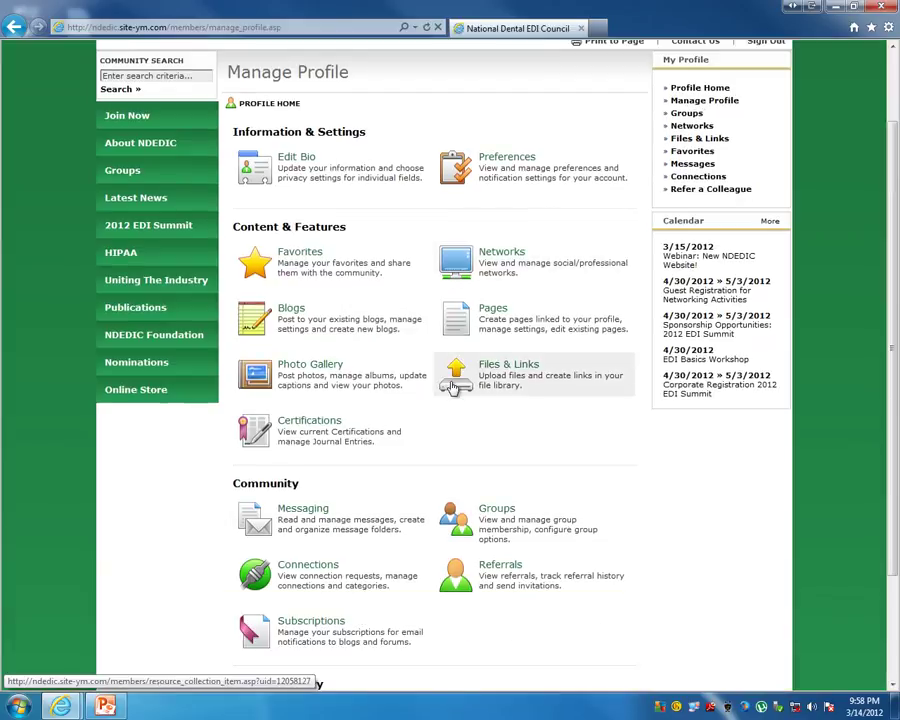
click(268, 584)
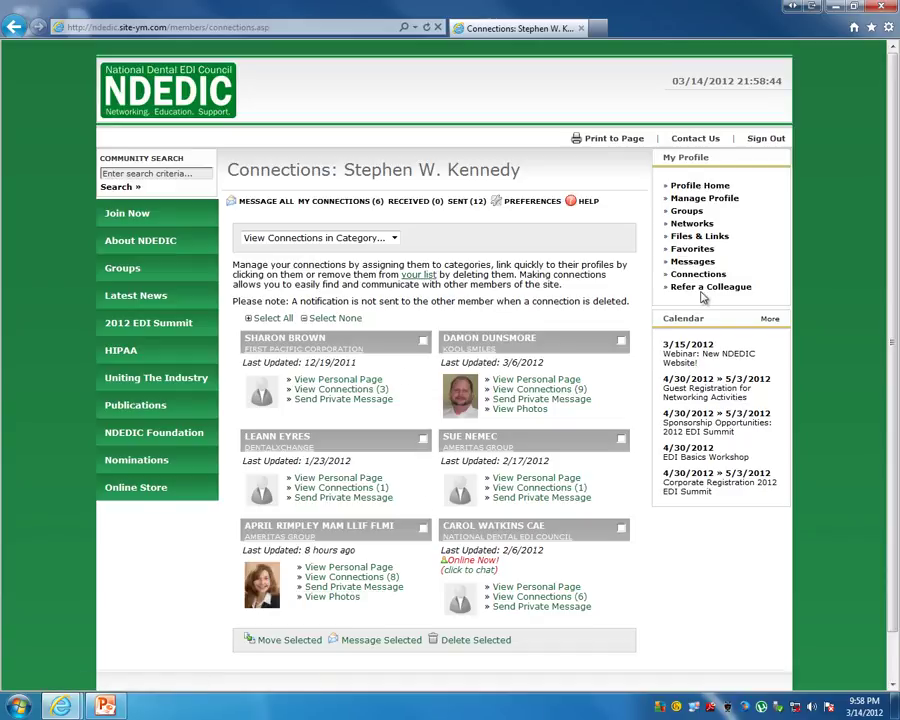
Return to Manage Profile and open Event Registrations under Account History.
click(695, 199)
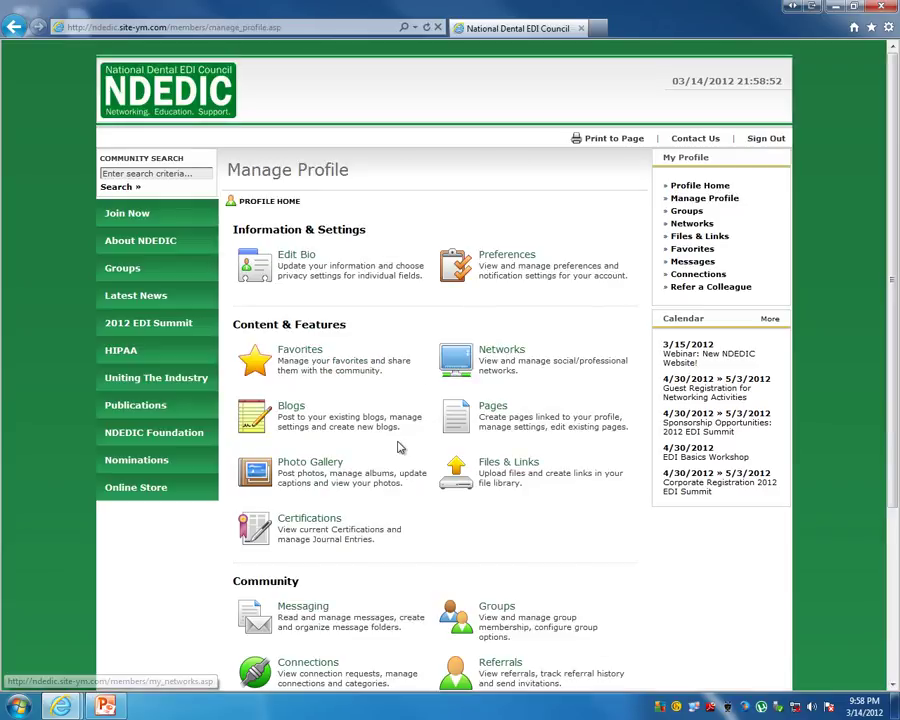
scroll(393, 497, down, 3)
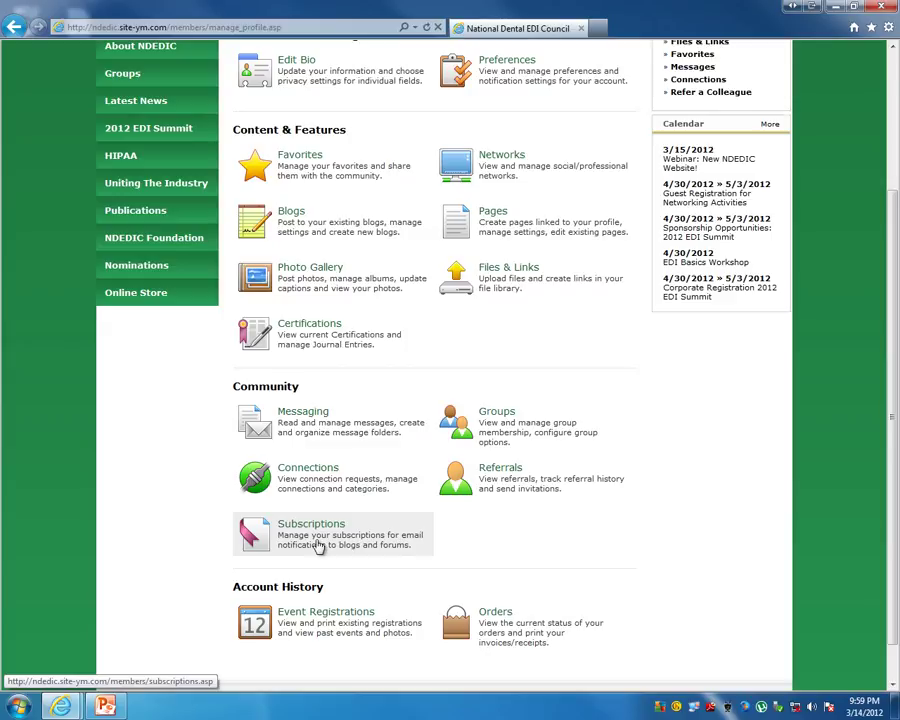
scroll(318, 546, down, 1)
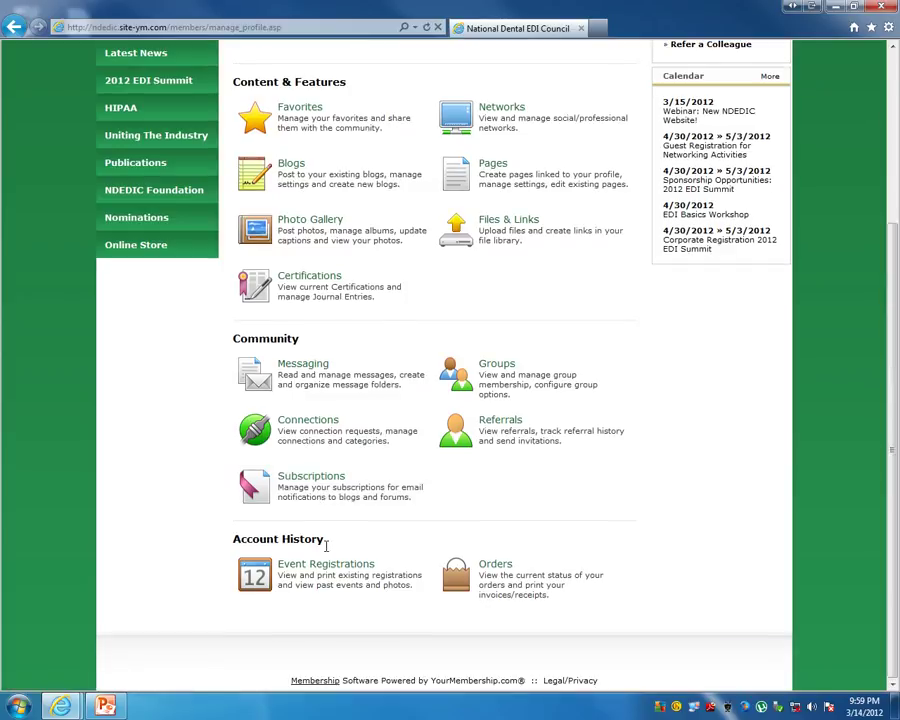
click(297, 586)
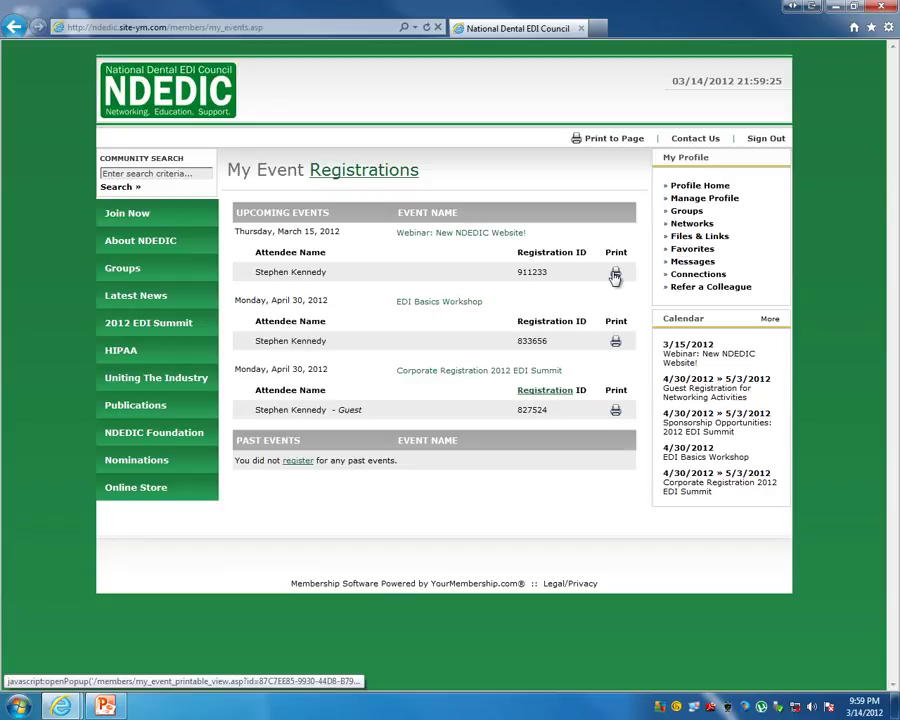
Return to Manage Profile and open the order history through Orders under Account History.
click(704, 199)
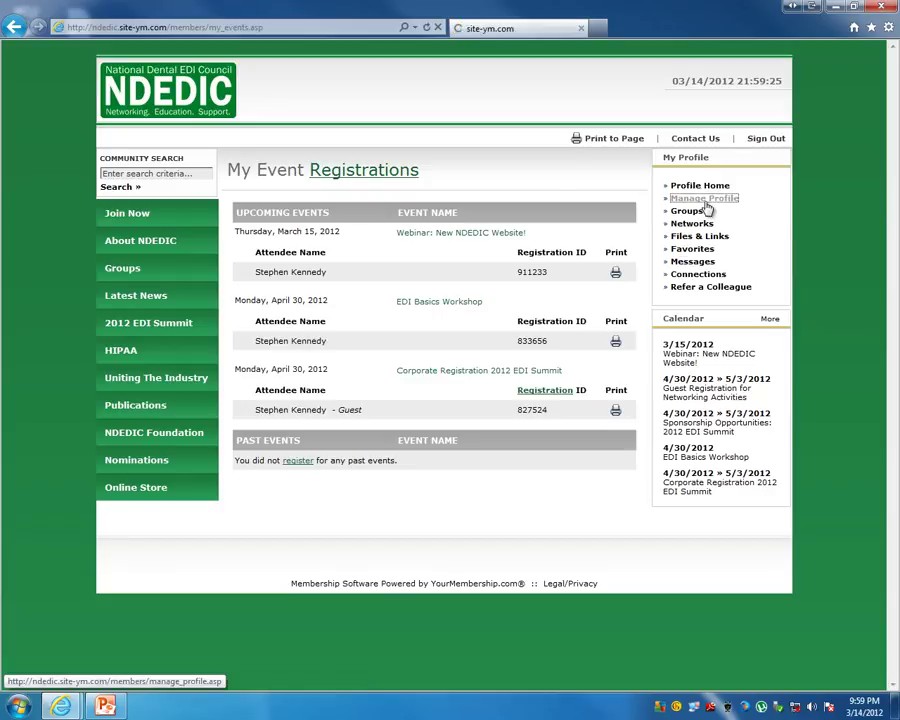
scroll(470, 541, down, 3)
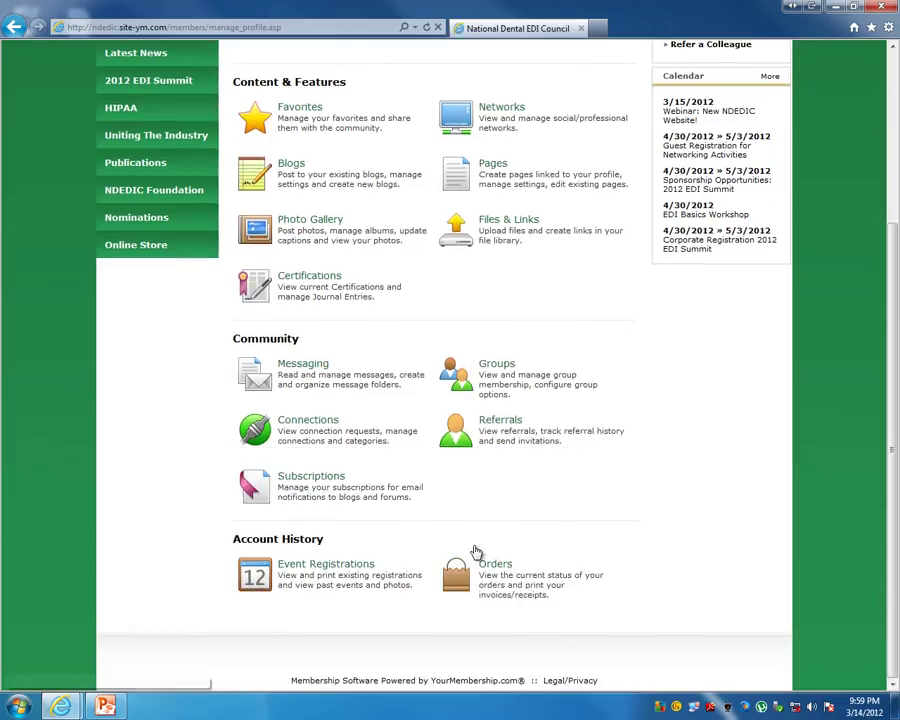
click(488, 584)
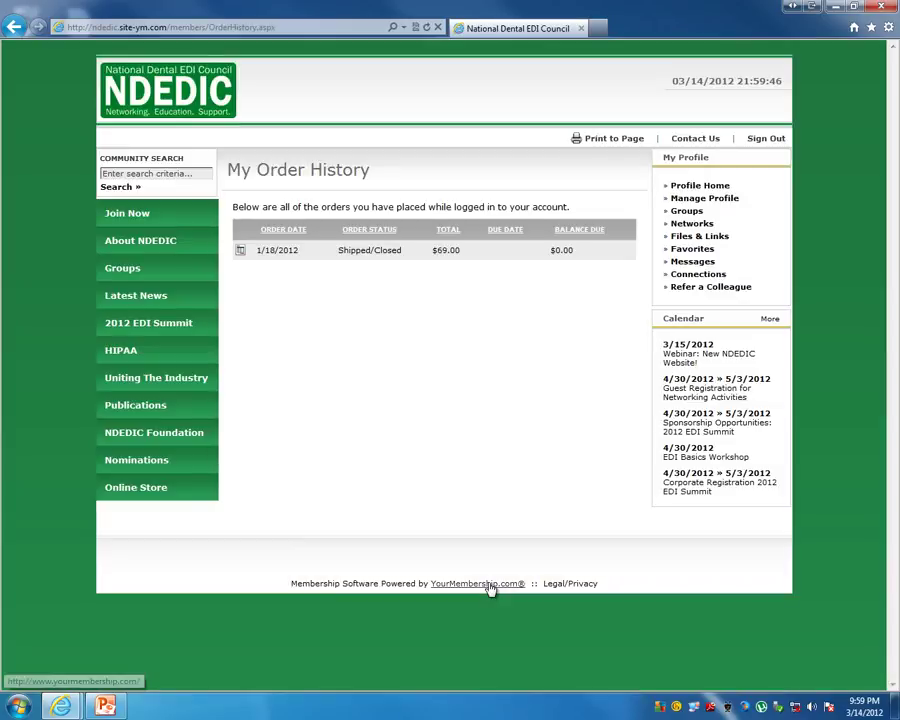
Open the invoice for the 1/18/2012 order, review its EDI Basics Workshop line and payments, and close the invoice.
click(240, 251)
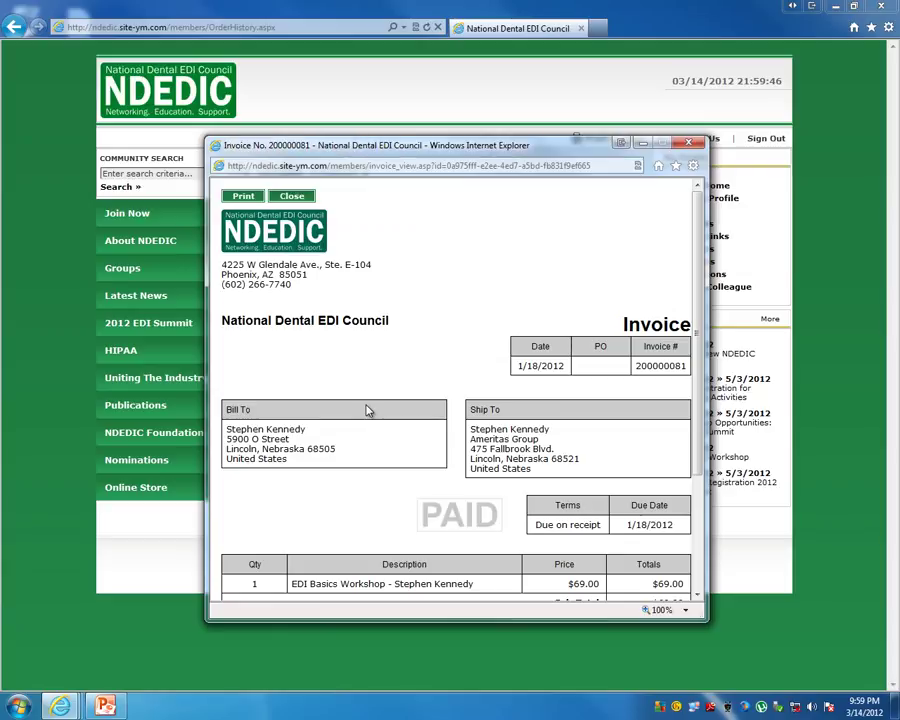
scroll(367, 410, down, 3)
drag(306, 457, 474, 458)
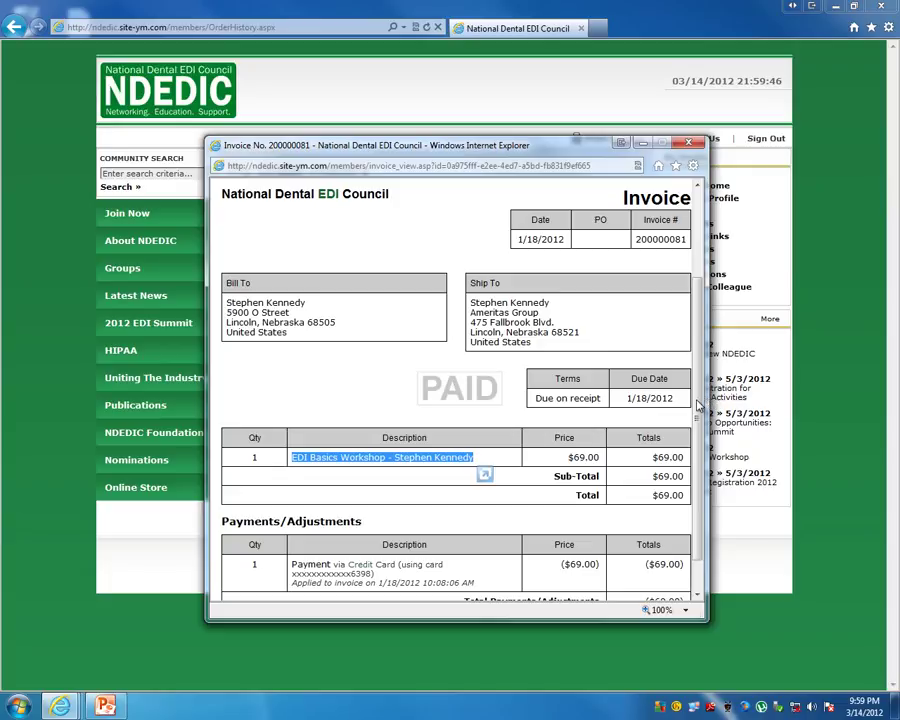
scroll(698, 404, down, 1)
scroll(698, 404, up, 5)
click(695, 146)
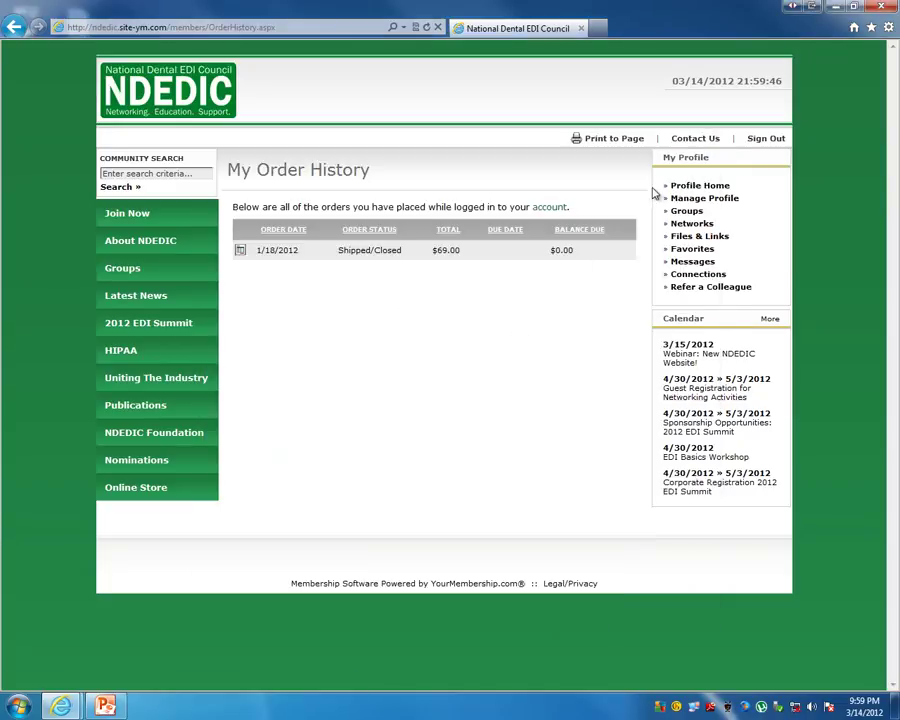
Go back from the order history to the Manage Profile page.
click(703, 199)
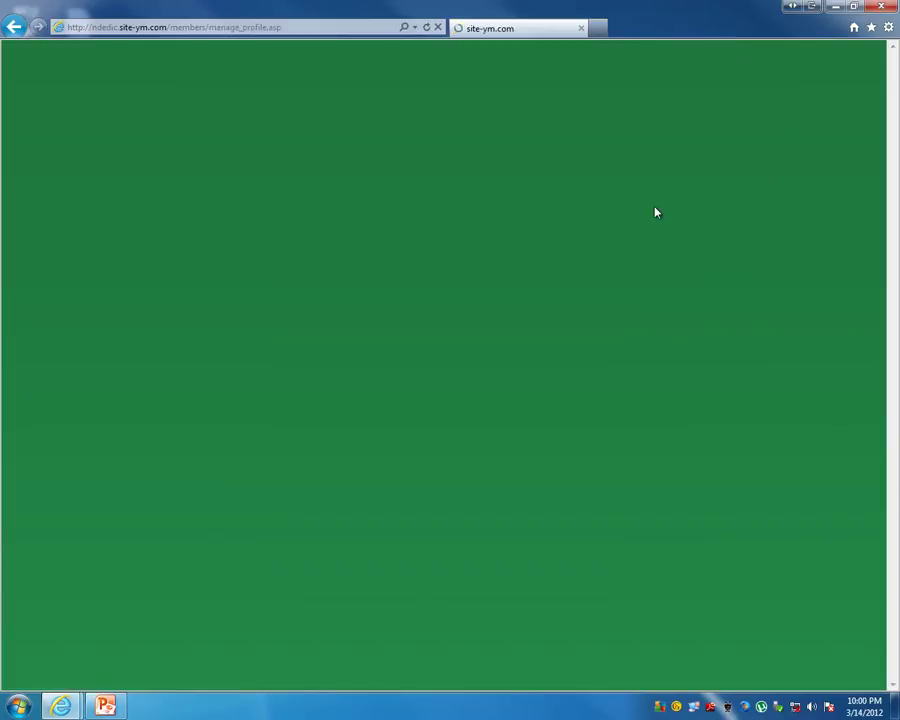
scroll(698, 198, down, 2)
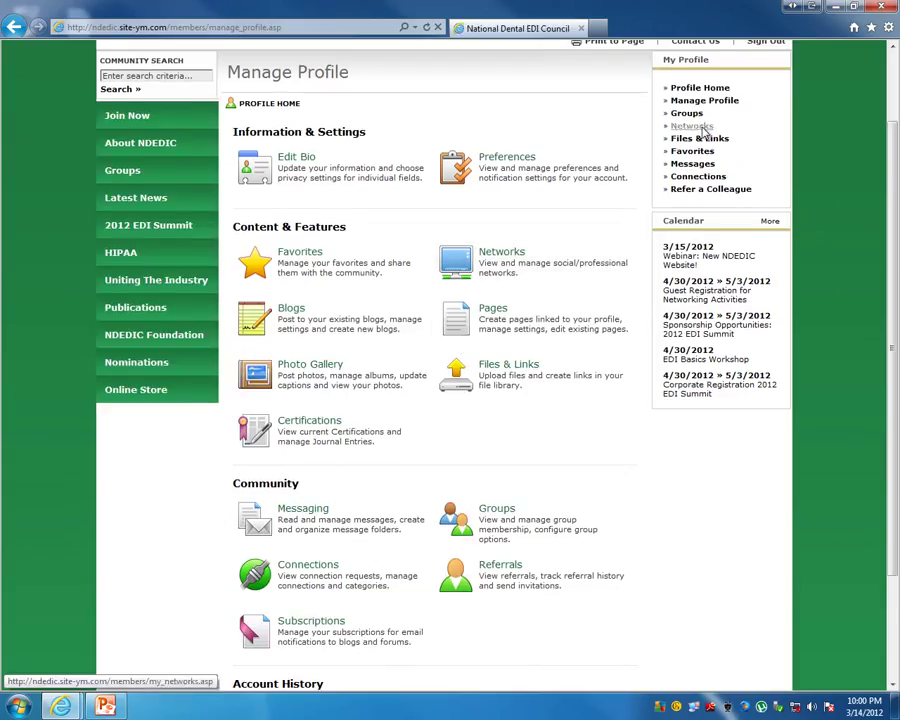